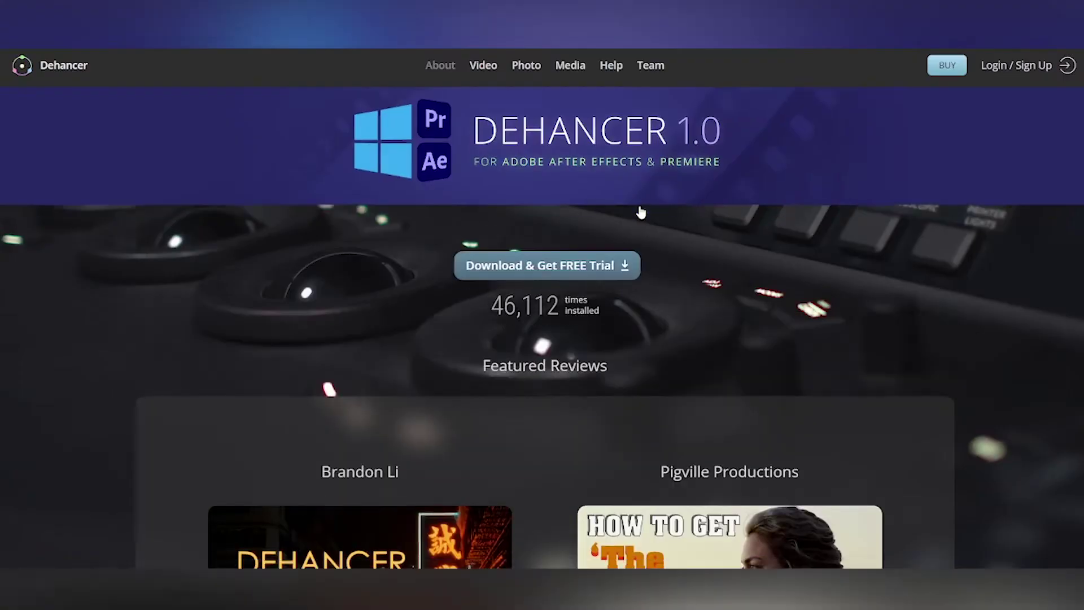
Search 'dehan' in Effects and apply Dehancer Pro v1.0 to clip C0062.MP4
scroll(640, 211, "down", 15)
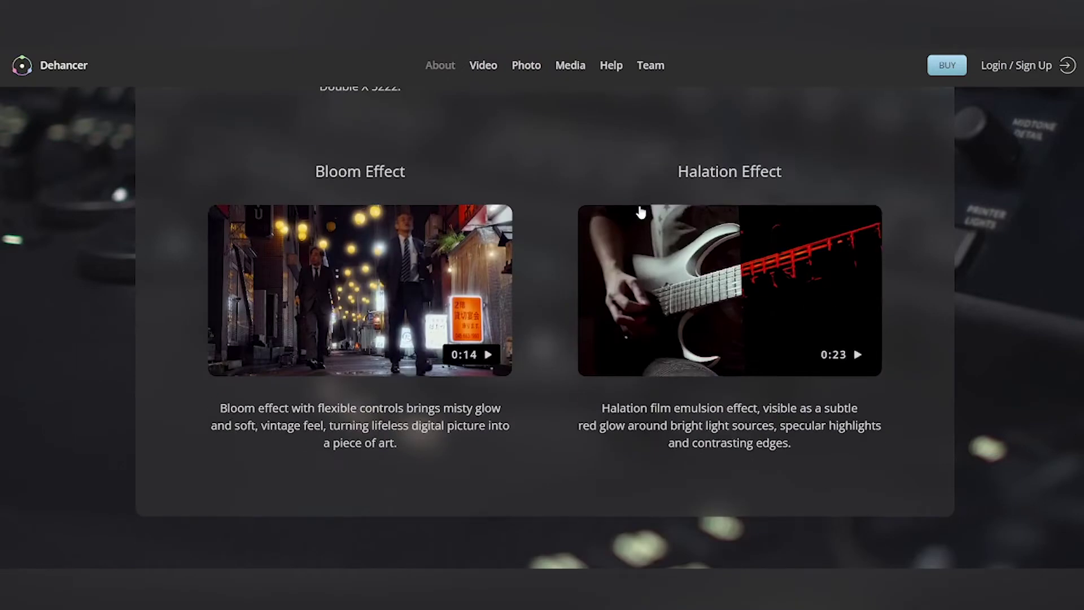
scroll(640, 211, "up", 8)
scroll(641, 211, "down", 3)
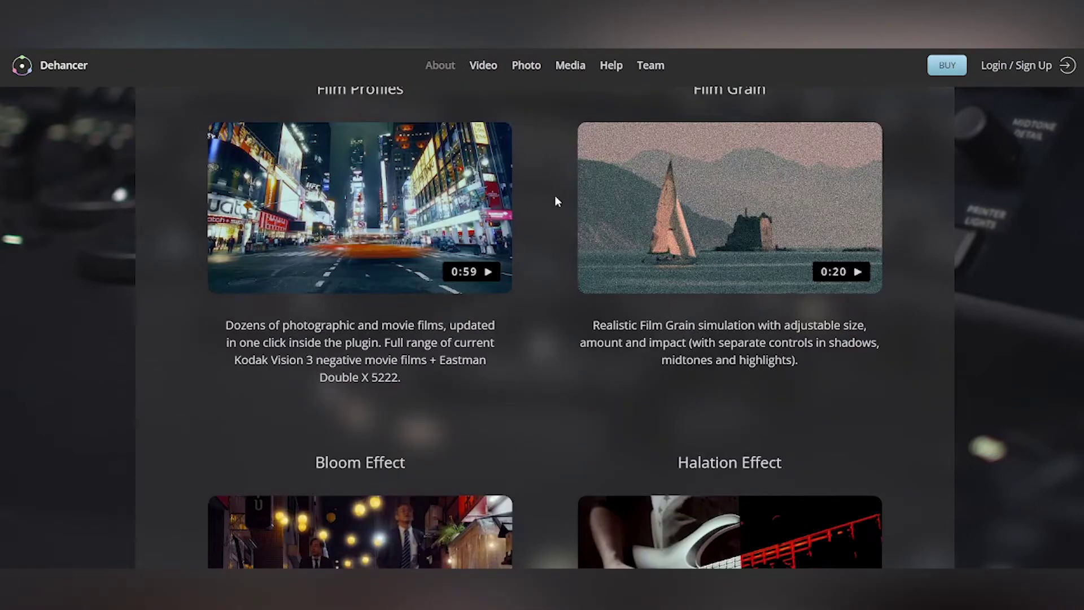
scroll(556, 200, "up", 1)
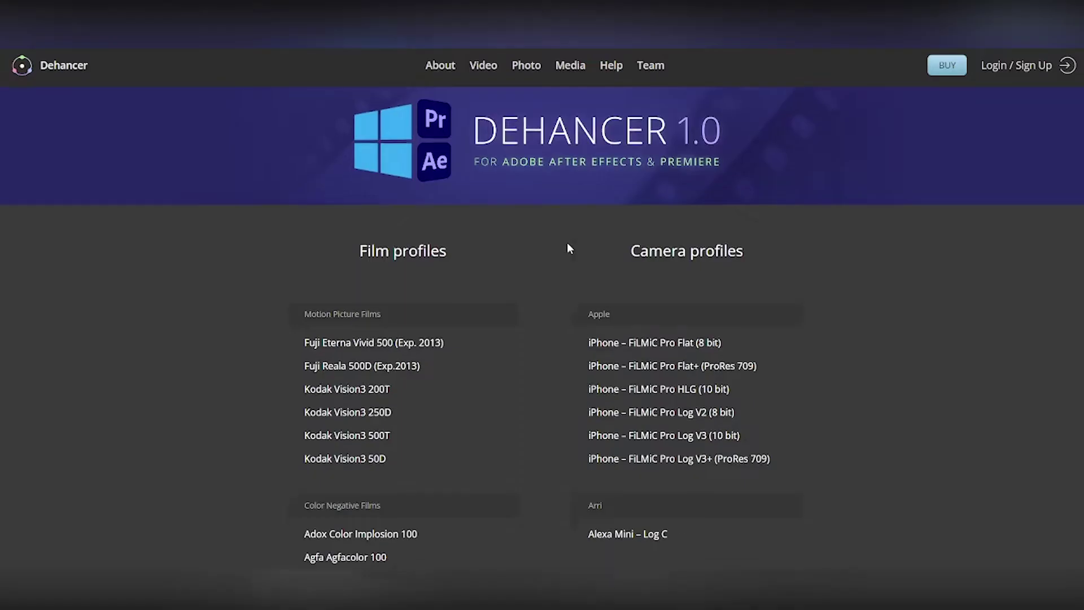
scroll(567, 247, "down", 4)
scroll(567, 243, "down", 2)
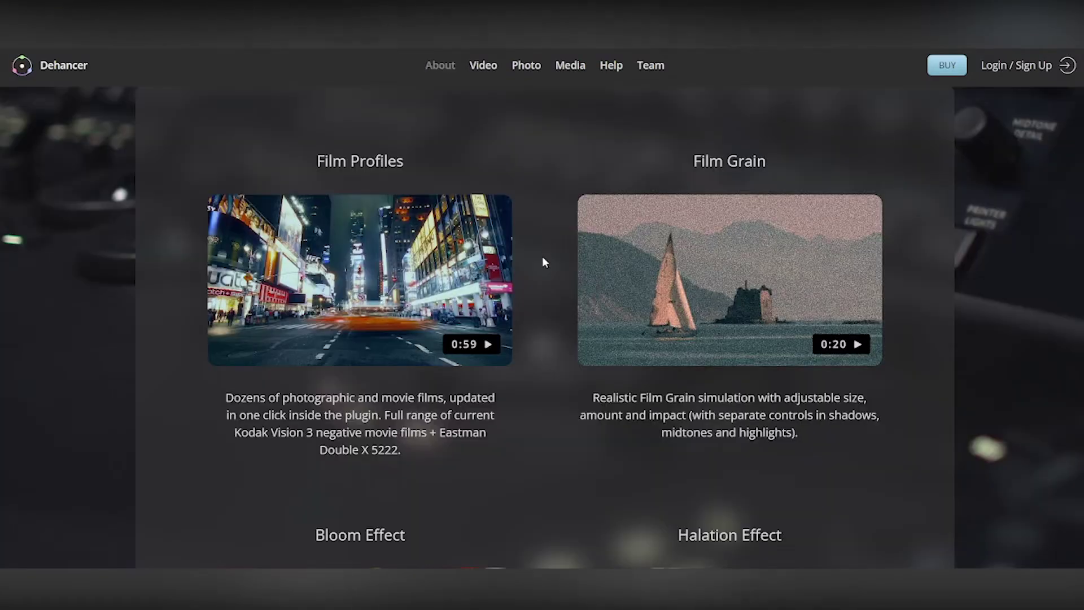
scroll(542, 256, "down", 4)
scroll(544, 297, "down", 1)
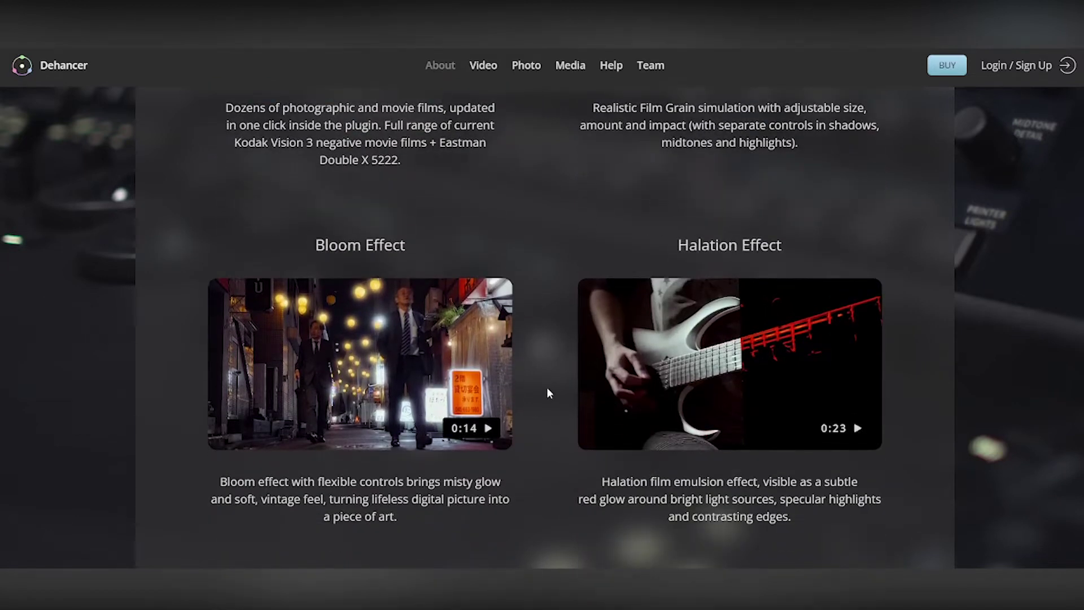
scroll(547, 386, "down", 5)
scroll(551, 375, "down", 7)
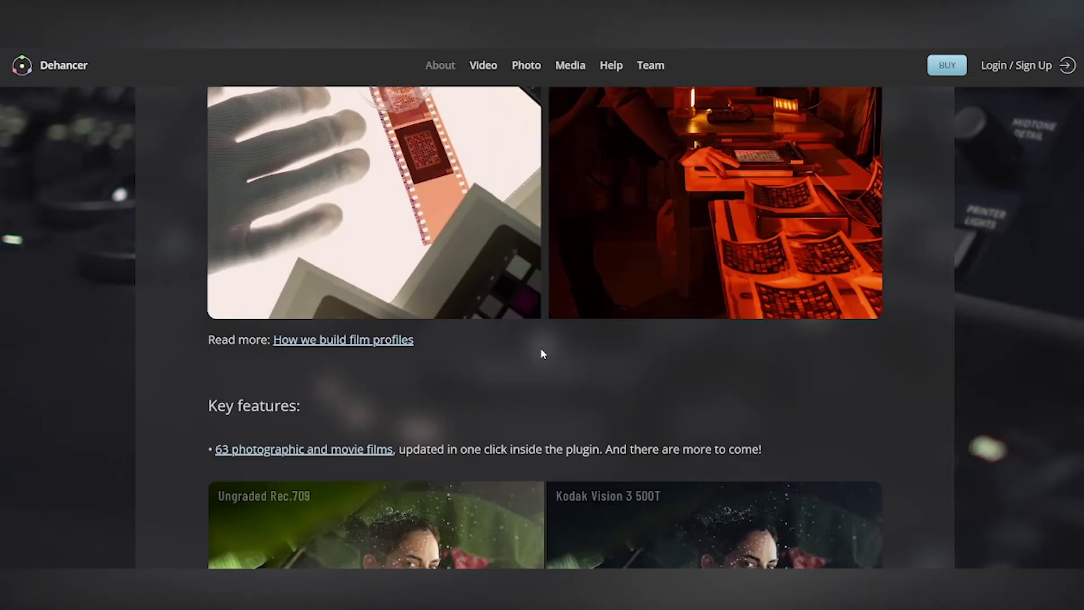
scroll(542, 354, "up", 4)
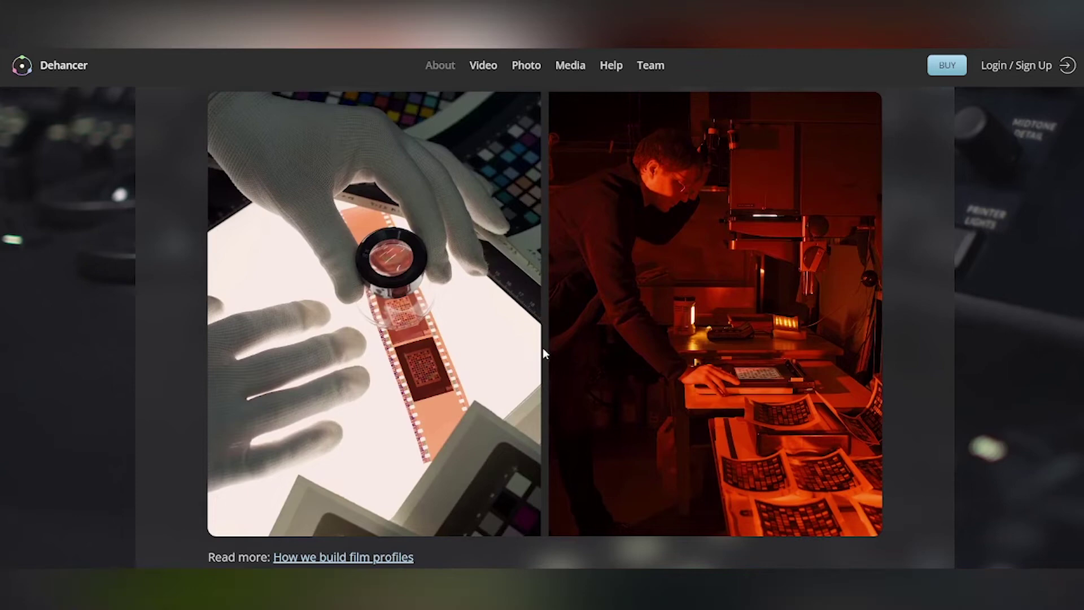
scroll(544, 349, "down", 9)
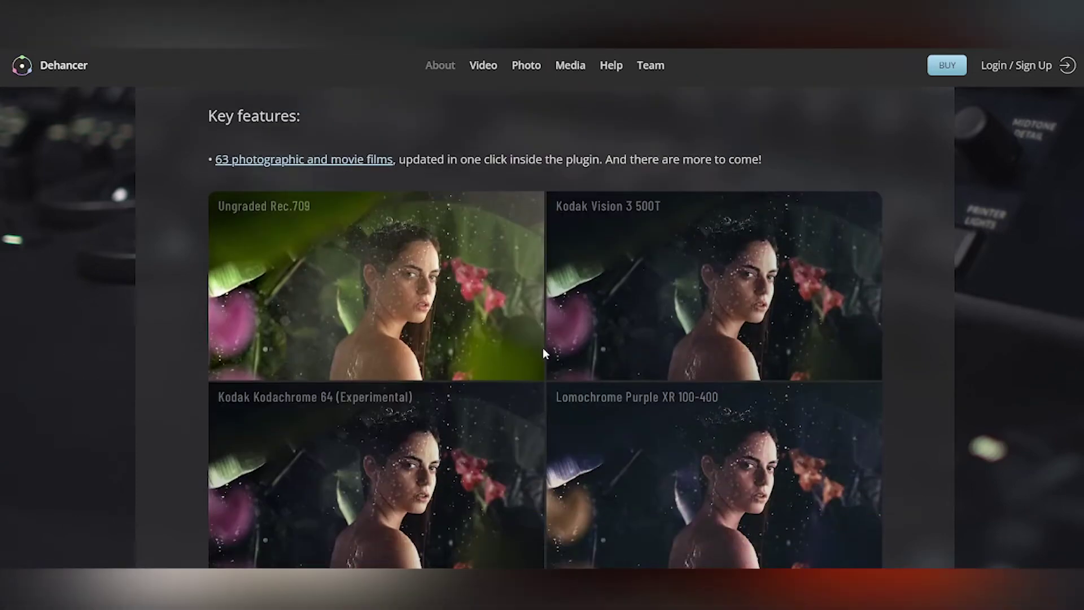
scroll(543, 348, "down", 10)
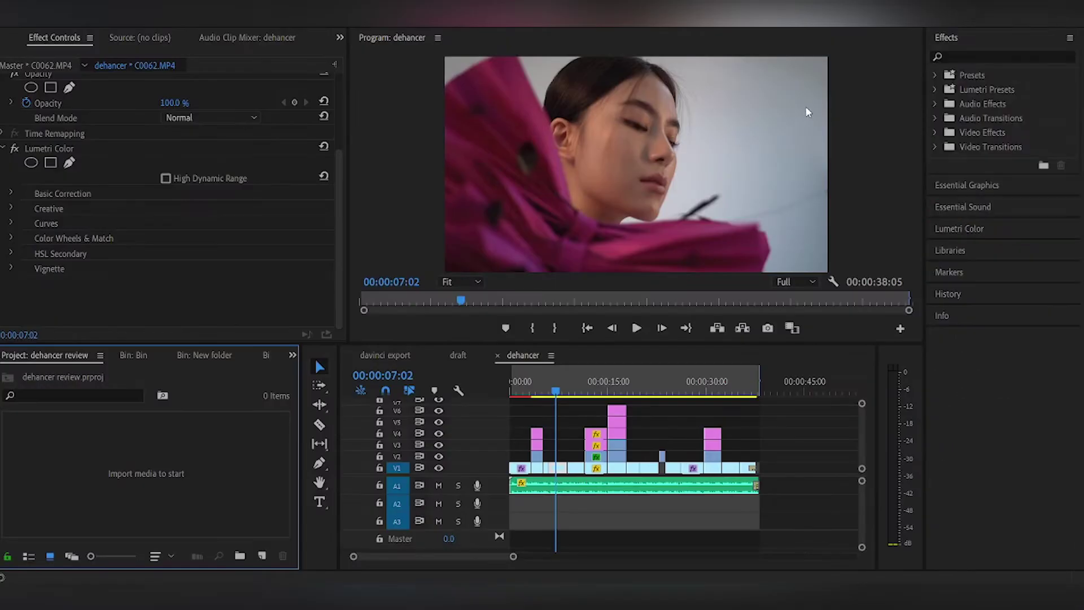
left_click(994, 55)
type("d")
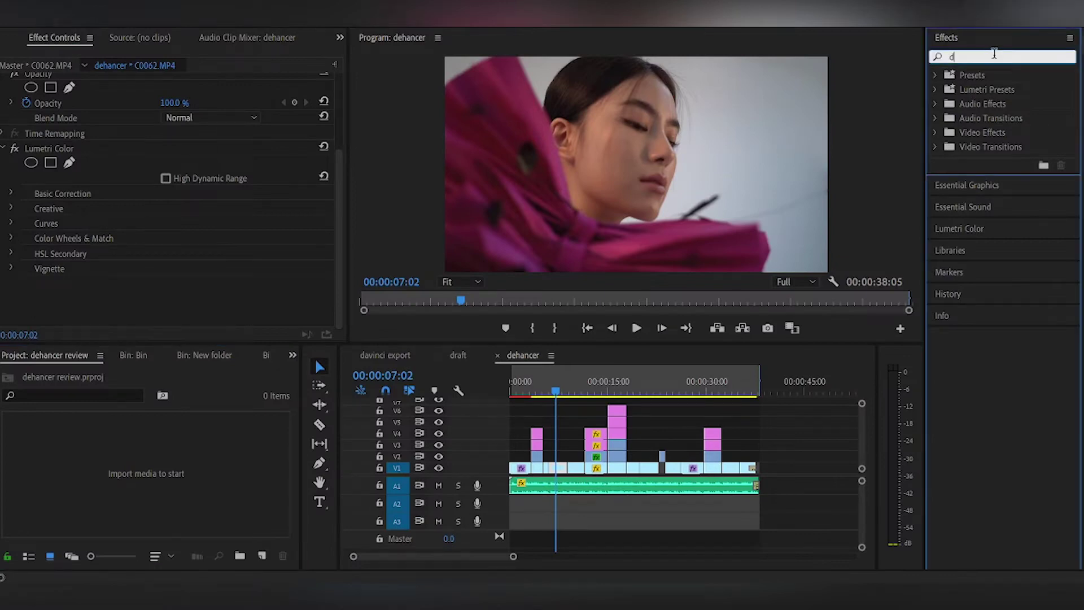
type("ehan")
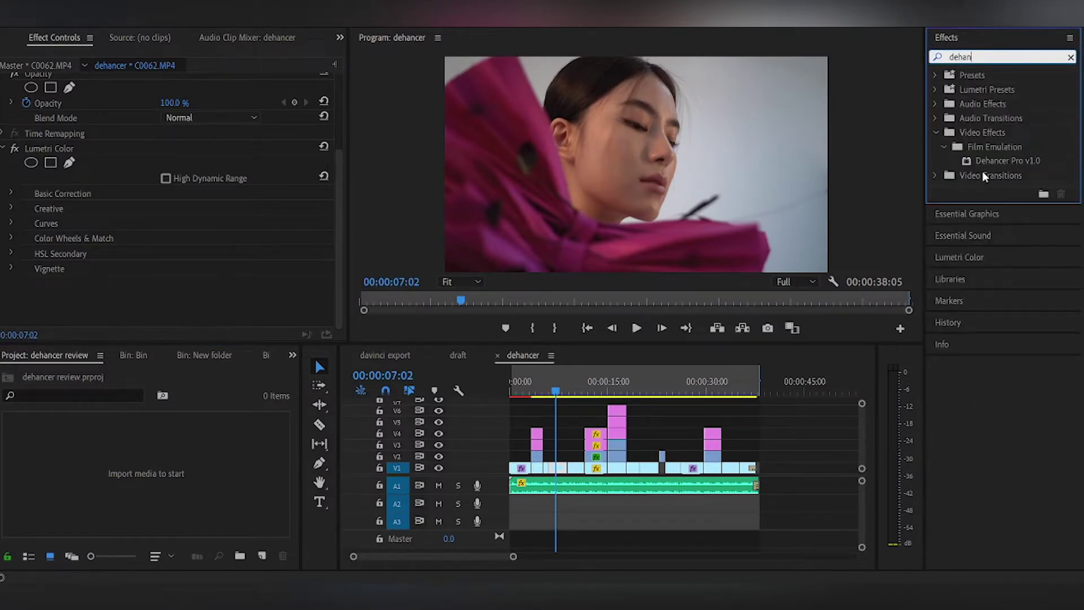
left_click_drag(996, 162, 560, 467)
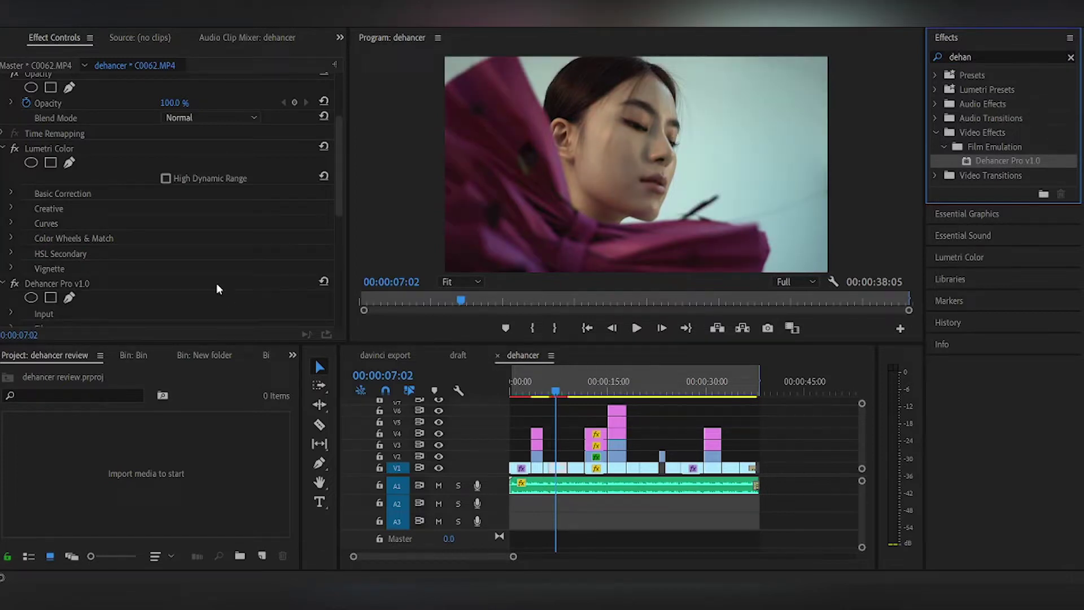
Look through the workspace layout options and dismiss them without changes
scroll(186, 191, "down", 3)
scroll(201, 279, "up", 4)
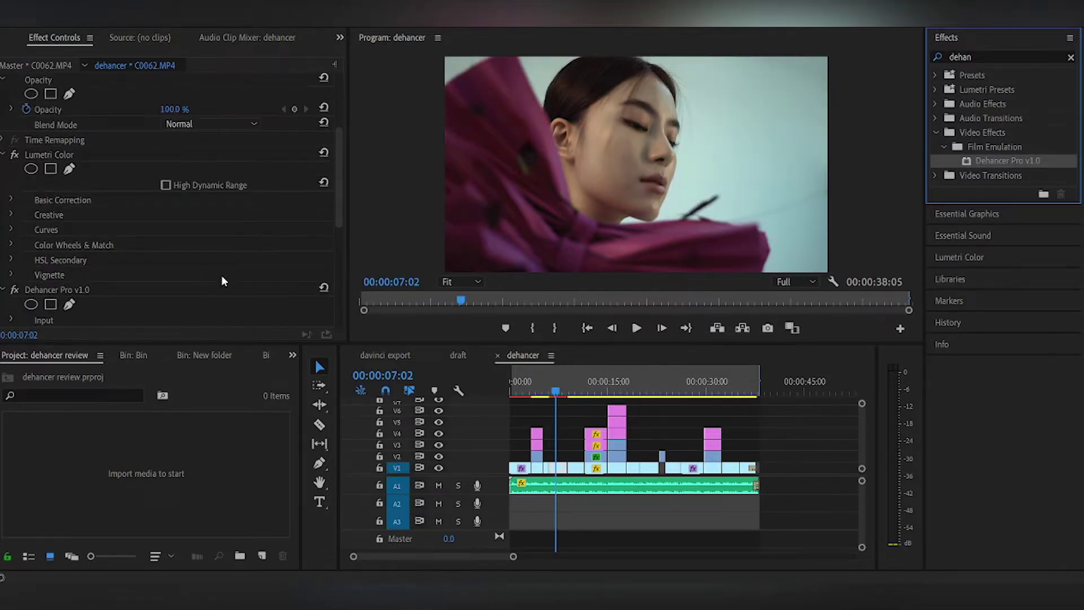
left_click(265, 9)
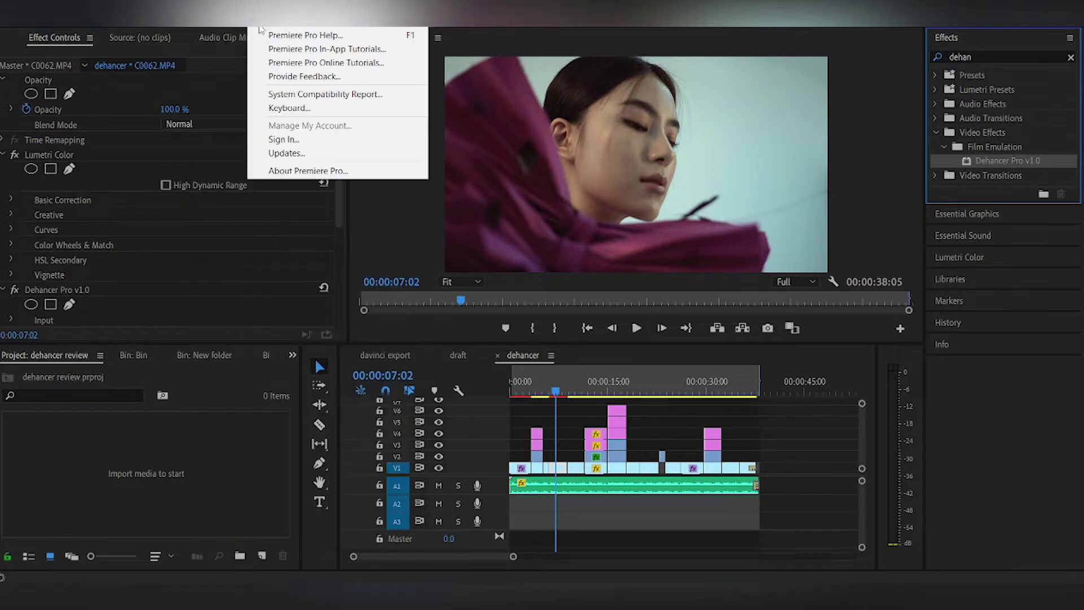
mouse_move(226, 8)
mouse_move(231, 35)
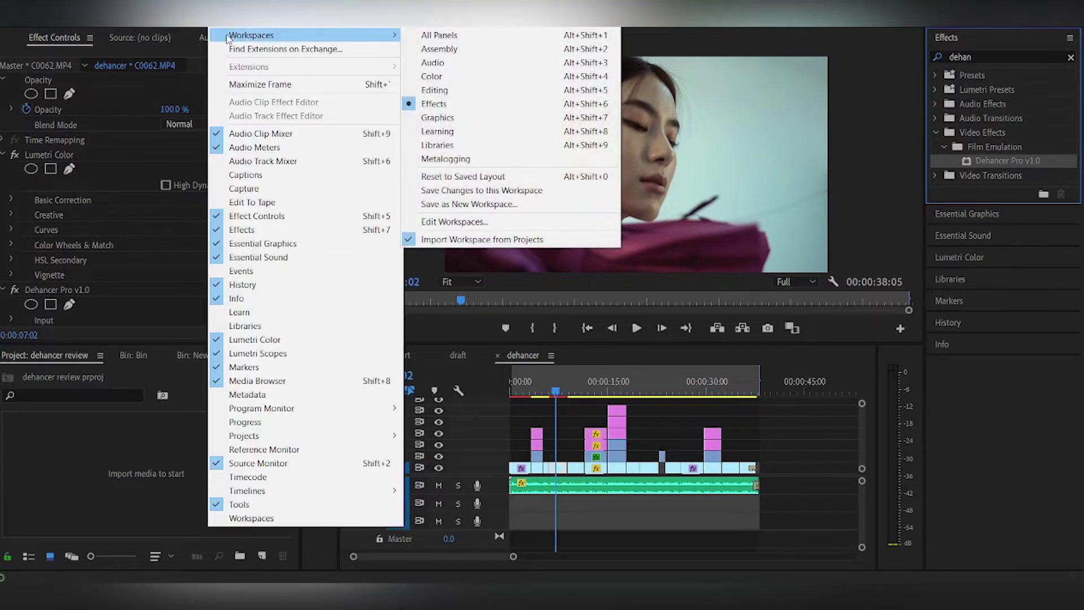
left_click(150, 318)
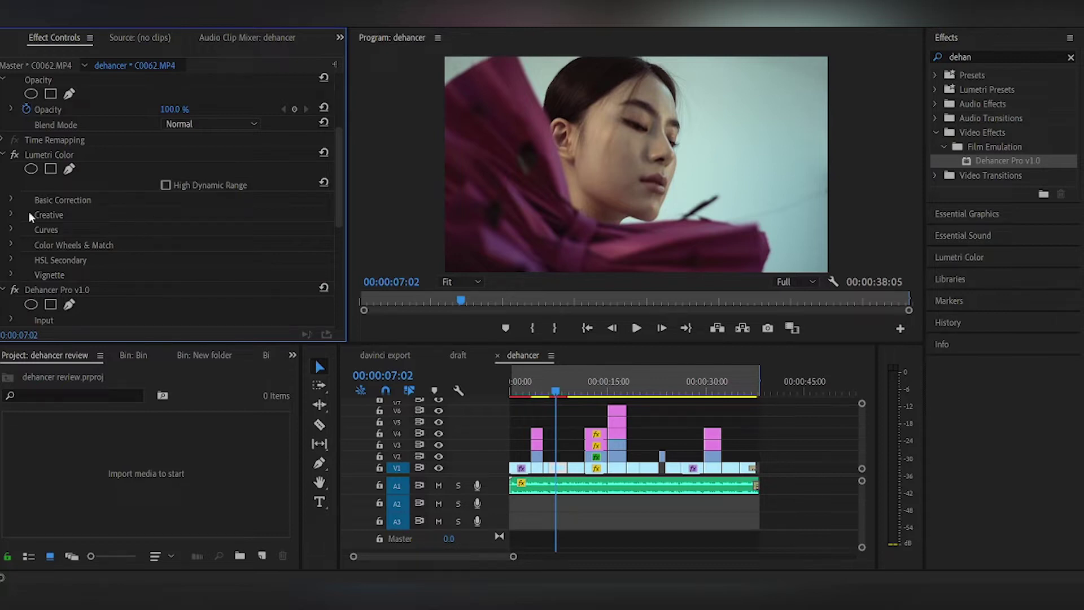
Set Dehancer's Input source to Choose Camera with the Sony / Alpha 7 III / HLG1 profile
scroll(19, 198, "down", 6)
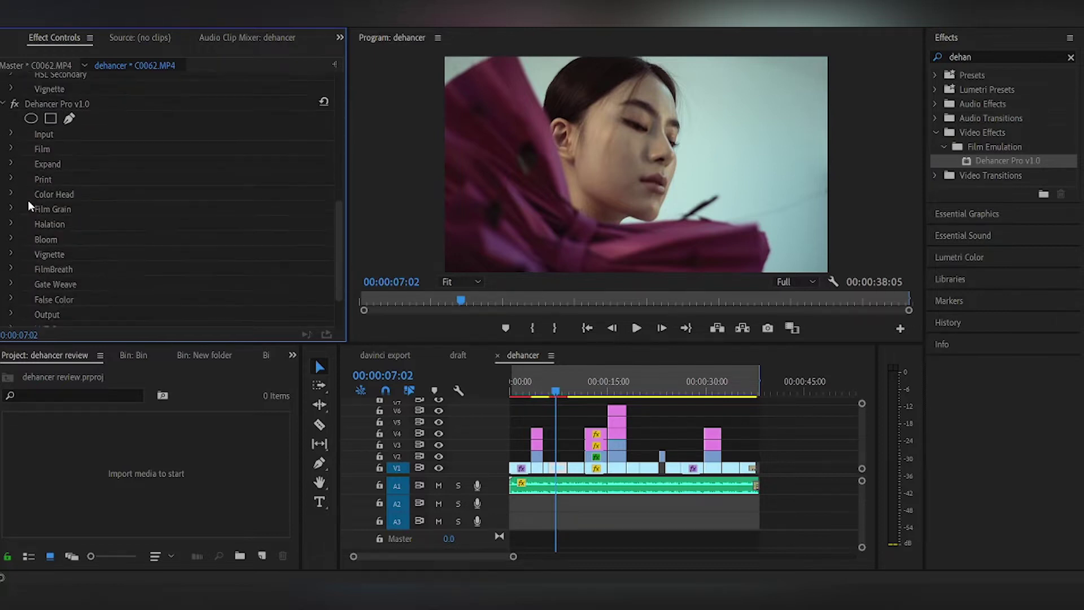
scroll(28, 200, "down", 1)
left_click(13, 120)
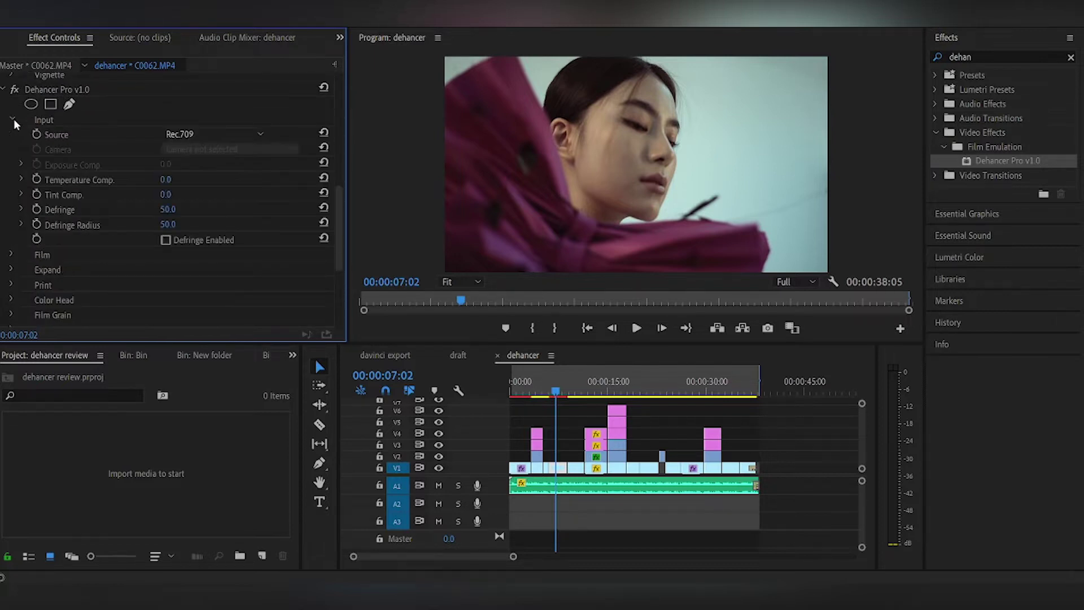
left_click(222, 137)
left_click(246, 240)
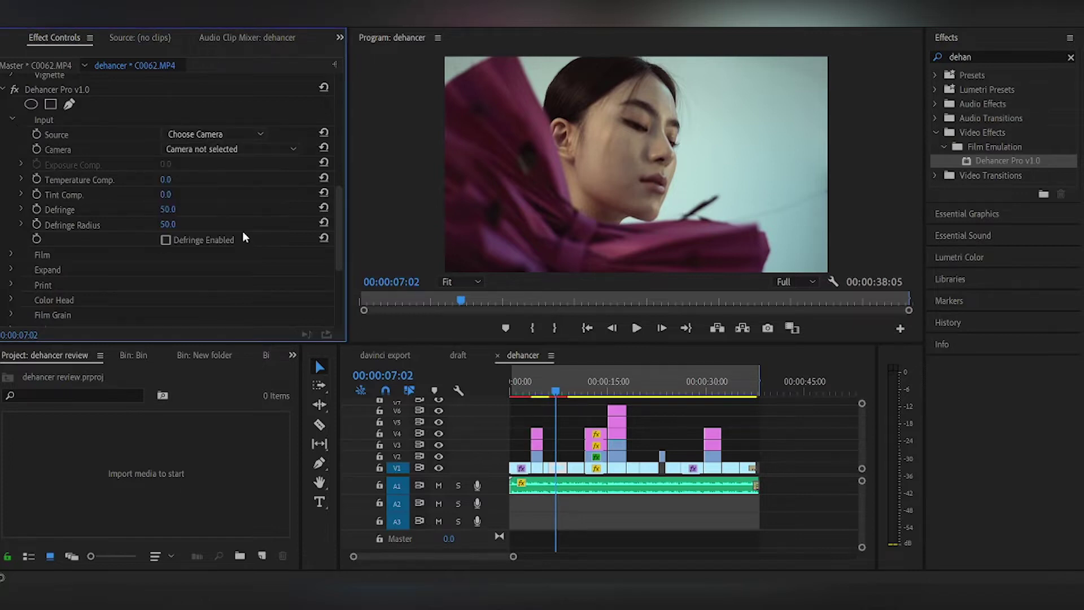
left_click(241, 151)
scroll(265, 263, "down", 10)
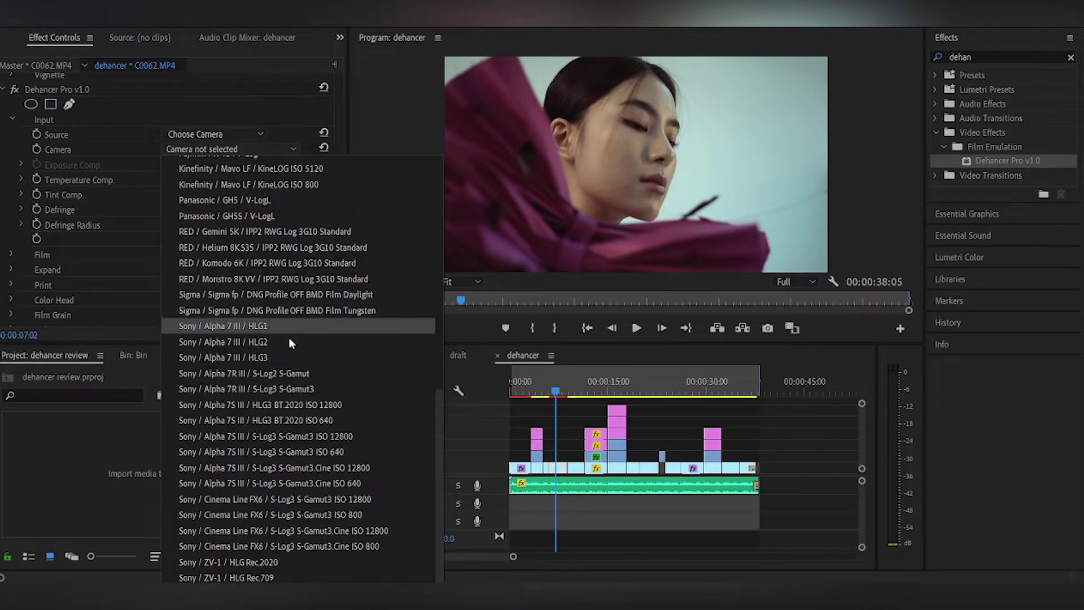
left_click(303, 328)
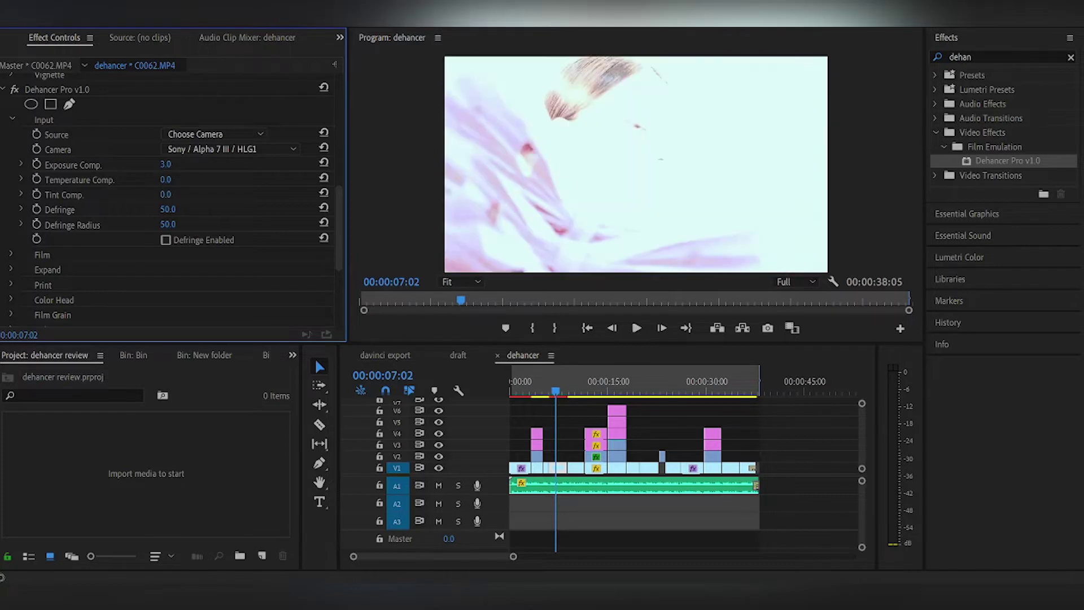
Set Exposure Comp. and Temperature Comp. both to 0.0
left_click(166, 163)
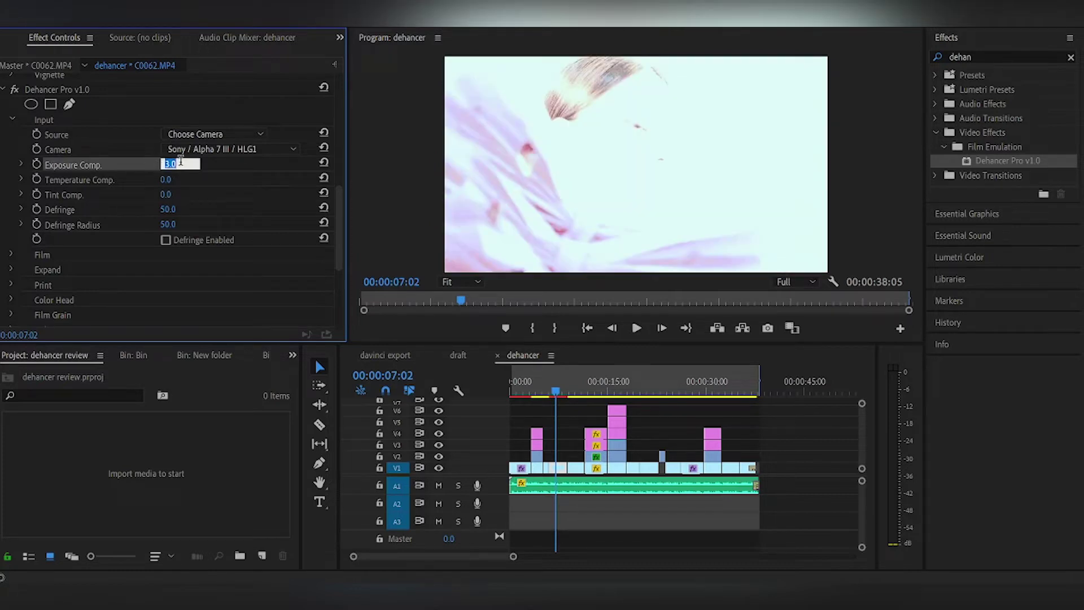
type("0")
key("Return")
left_click_drag(165, 179, 142, 179)
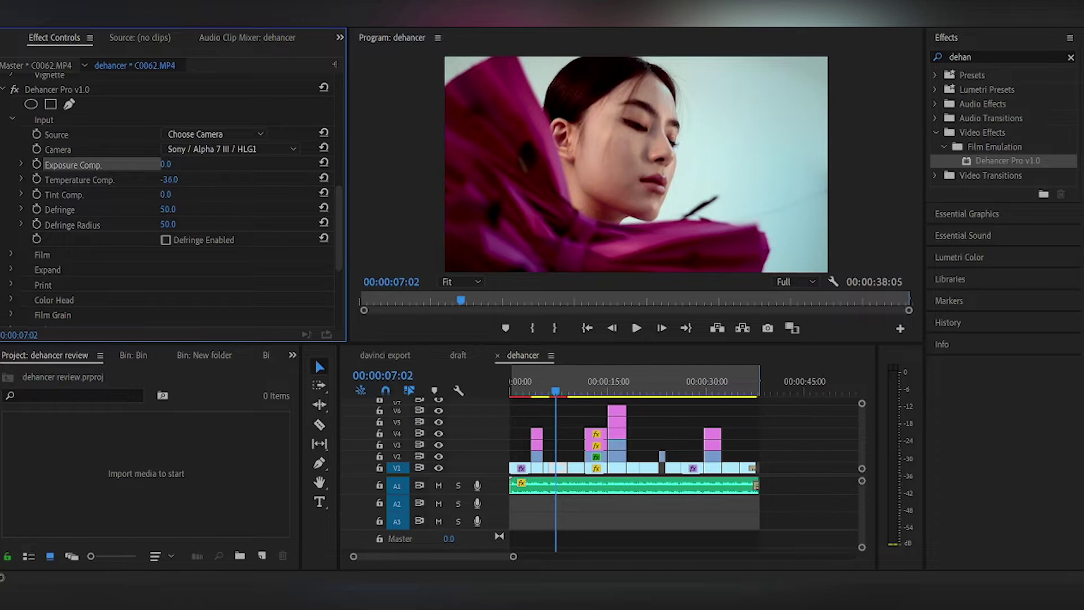
left_click(183, 179)
type("0")
key("Return")
Try the Adox Color Implosion 100, Agfacolor 100, Agfacolor Portrait XPS 160 and AGFA Chrome RSX II 200 film profiles
left_click(11, 254)
scroll(69, 250, "down", 1)
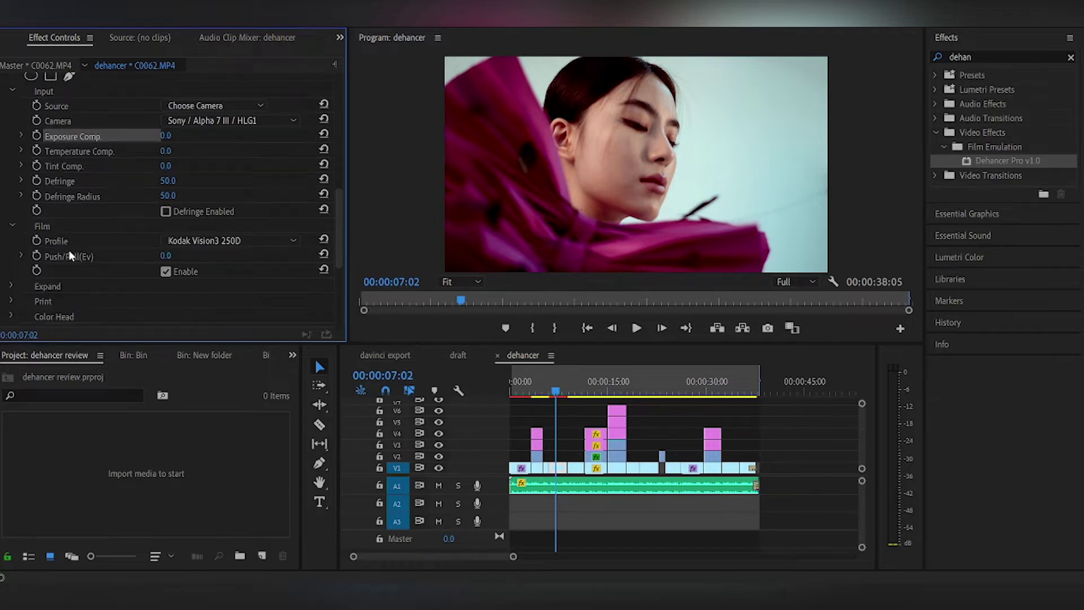
left_click(241, 235)
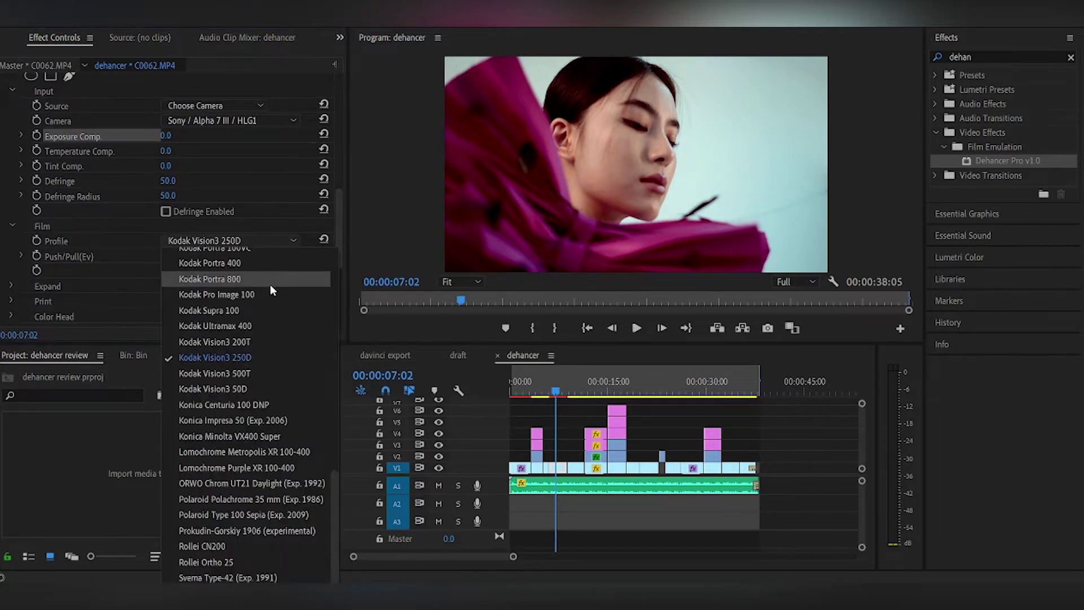
scroll(270, 284, "up", 10)
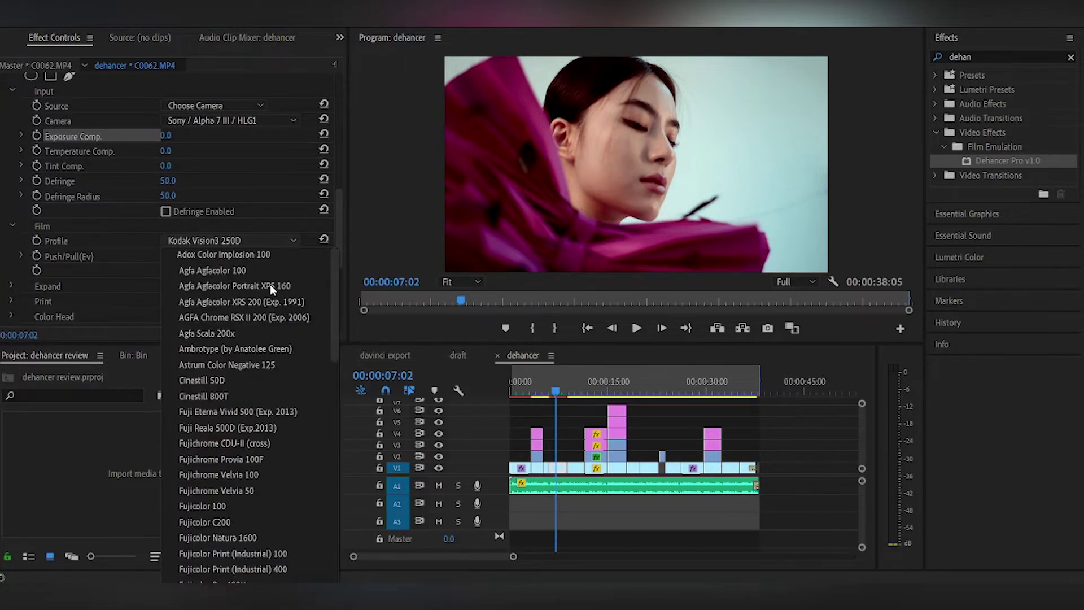
left_click(310, 258)
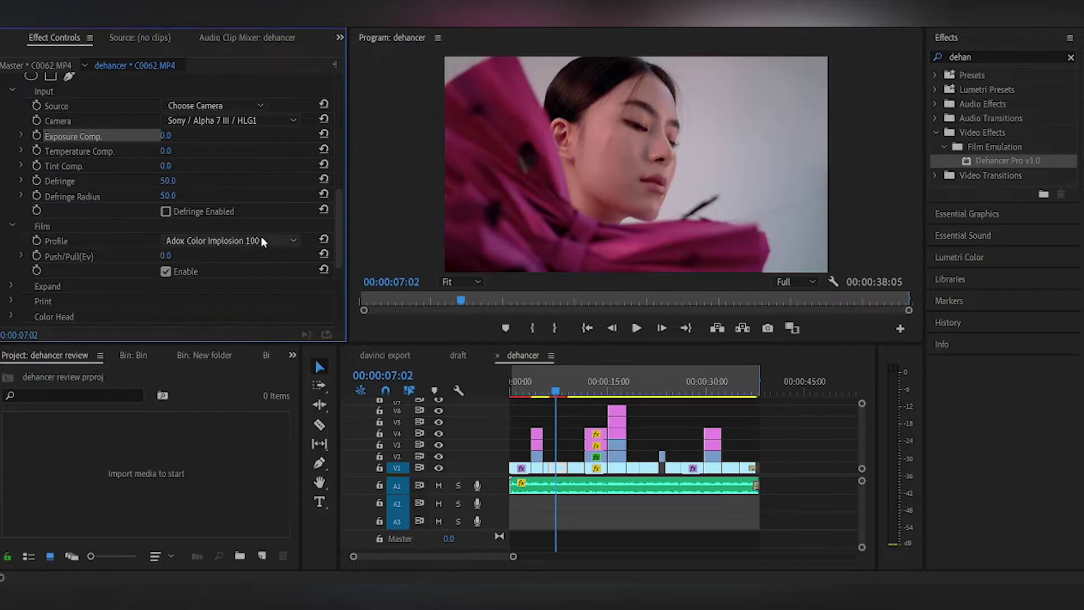
left_click(261, 237)
left_click(251, 270)
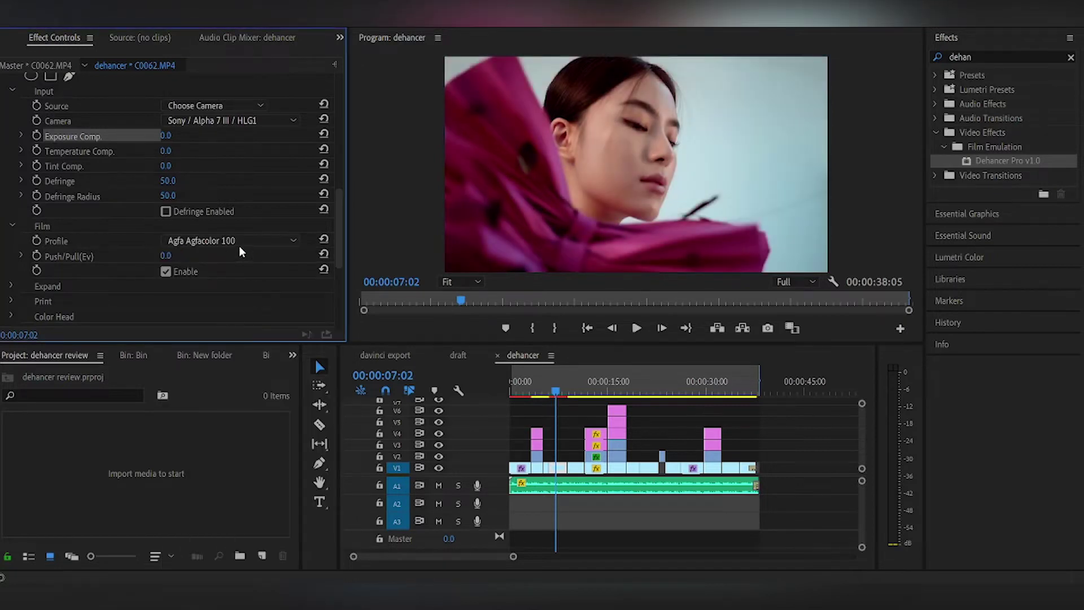
left_click(240, 245)
left_click(241, 278)
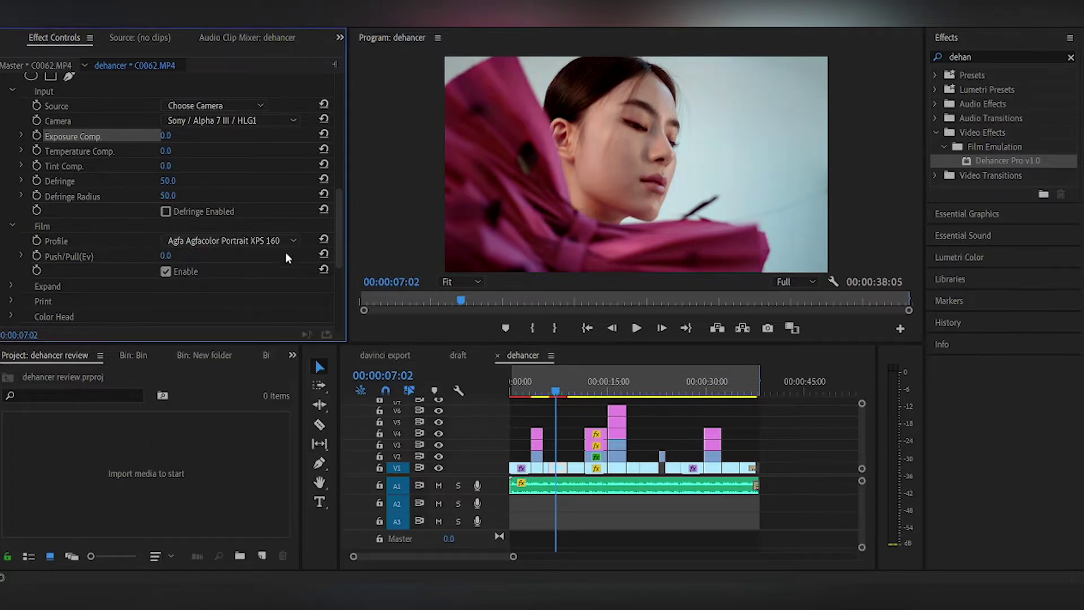
left_click(291, 237)
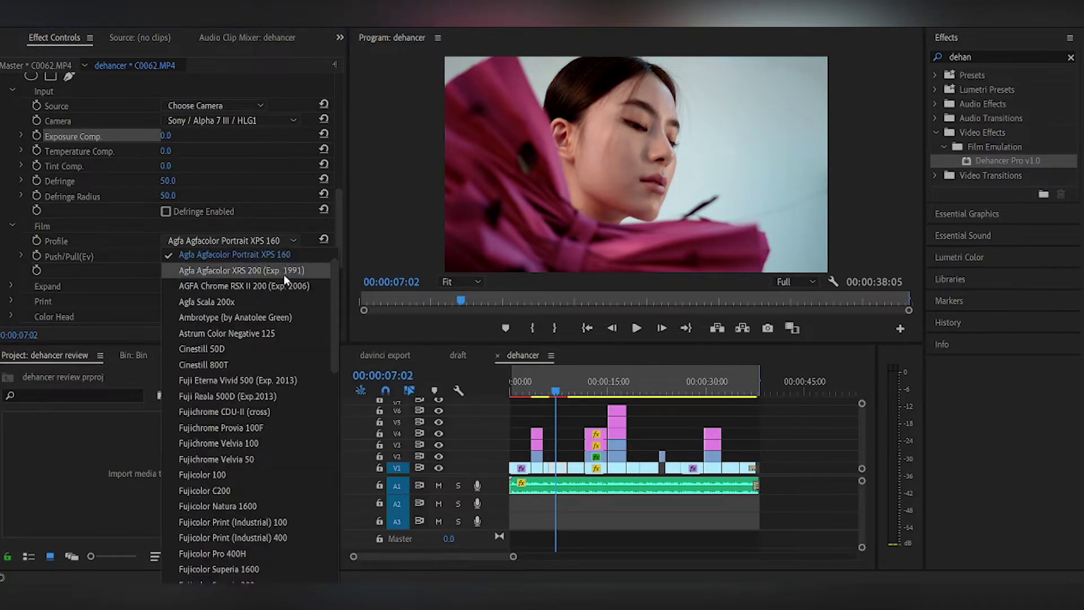
left_click(286, 283)
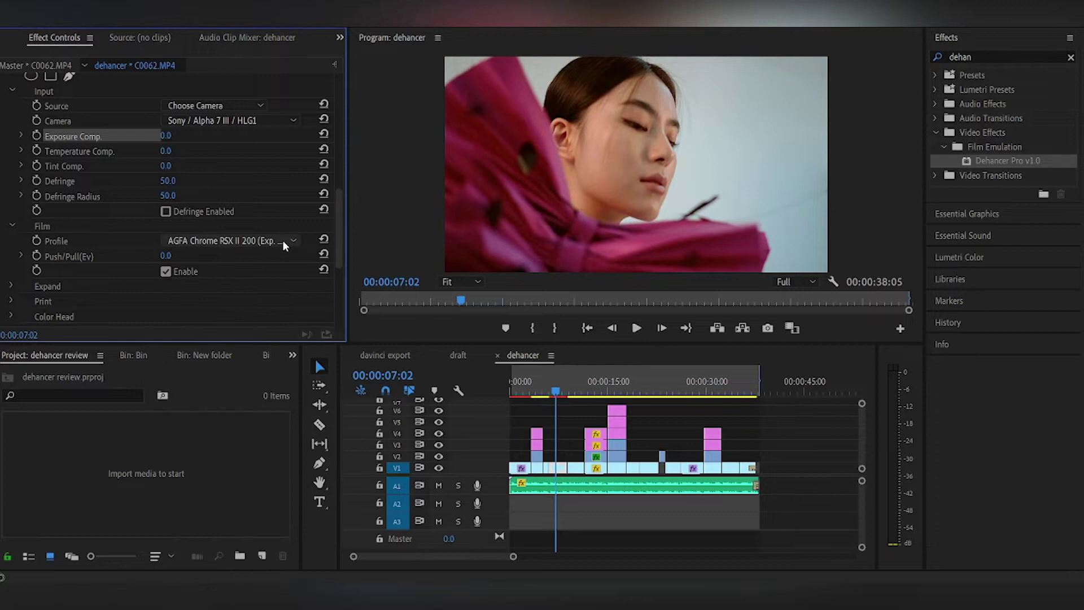
Try Fuji Reala 500D, Provia 100F, Fujicolor 100, Fujicolor Pro 400H and Kodak Color Plus 200
left_click(282, 239)
left_click(263, 280)
left_click(263, 245)
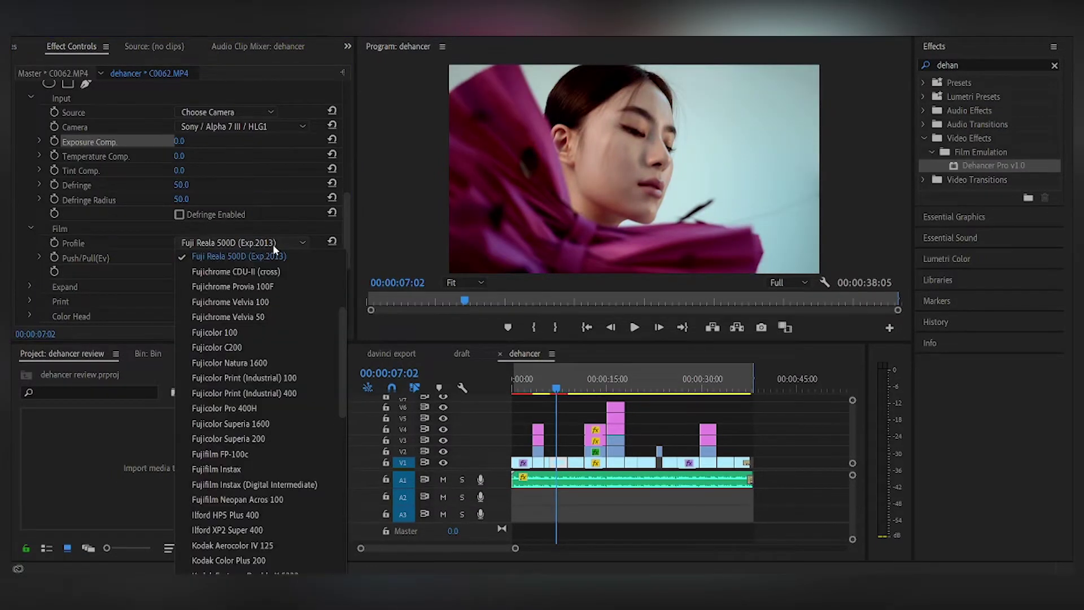
left_click(268, 282)
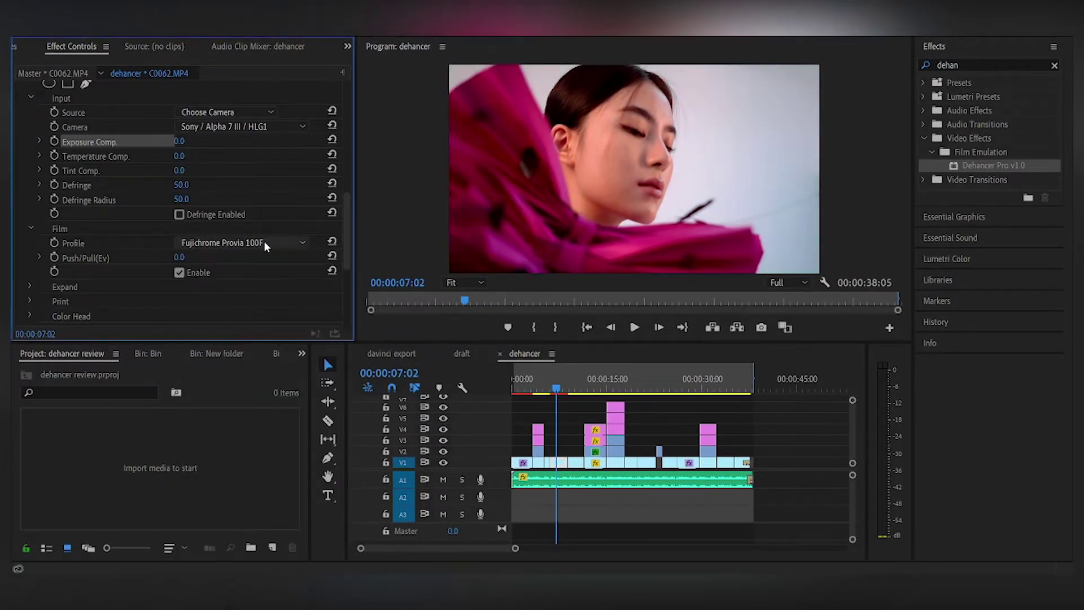
left_click(263, 241)
left_click(273, 302)
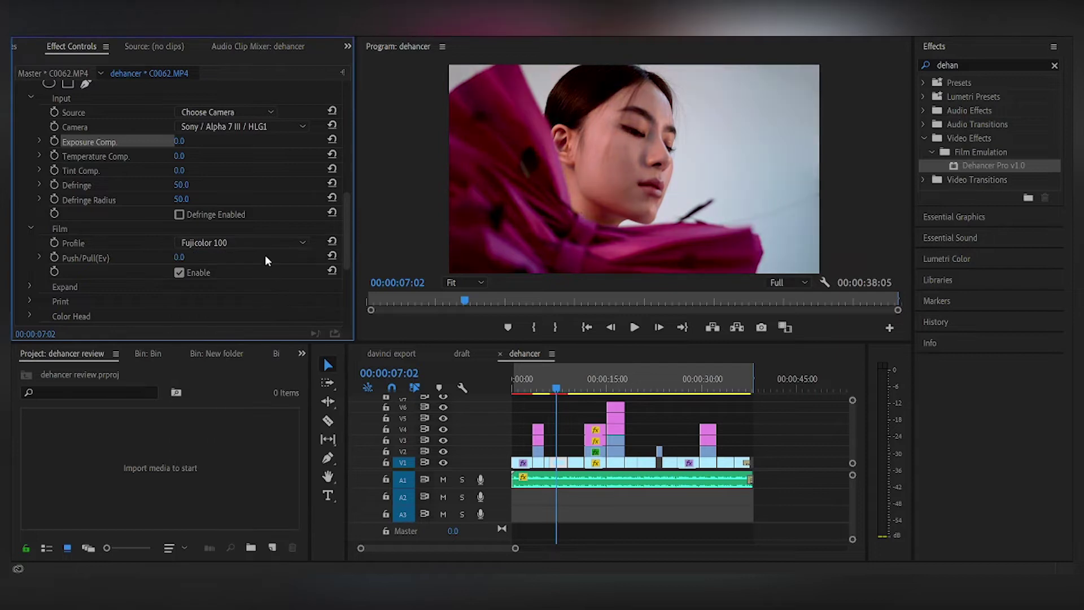
left_click(273, 243)
left_click(249, 335)
left_click(265, 243)
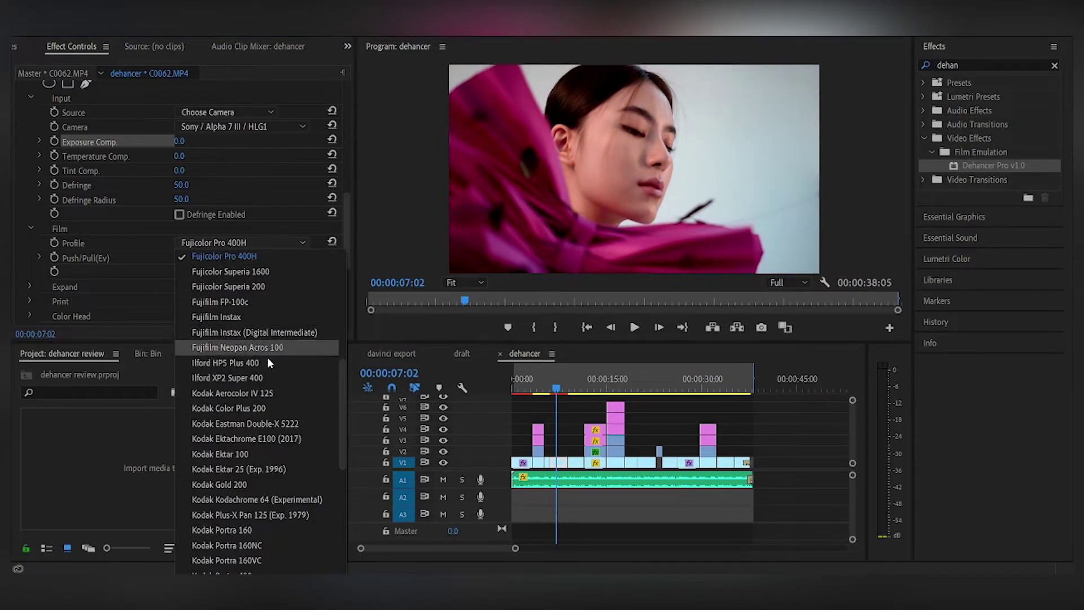
scroll(276, 407, "down", 3)
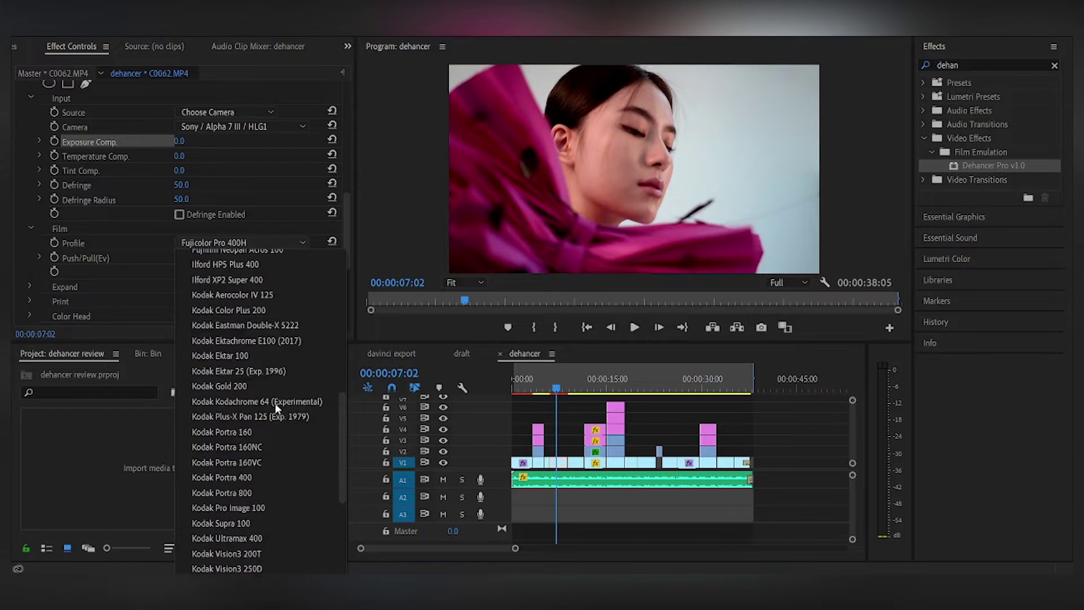
left_click(281, 311)
Try Kodak Portra 160, Vision3 200T and 50D, settle on Cinestill 50D, and raise Push/Pull to 2.0
left_click(265, 244)
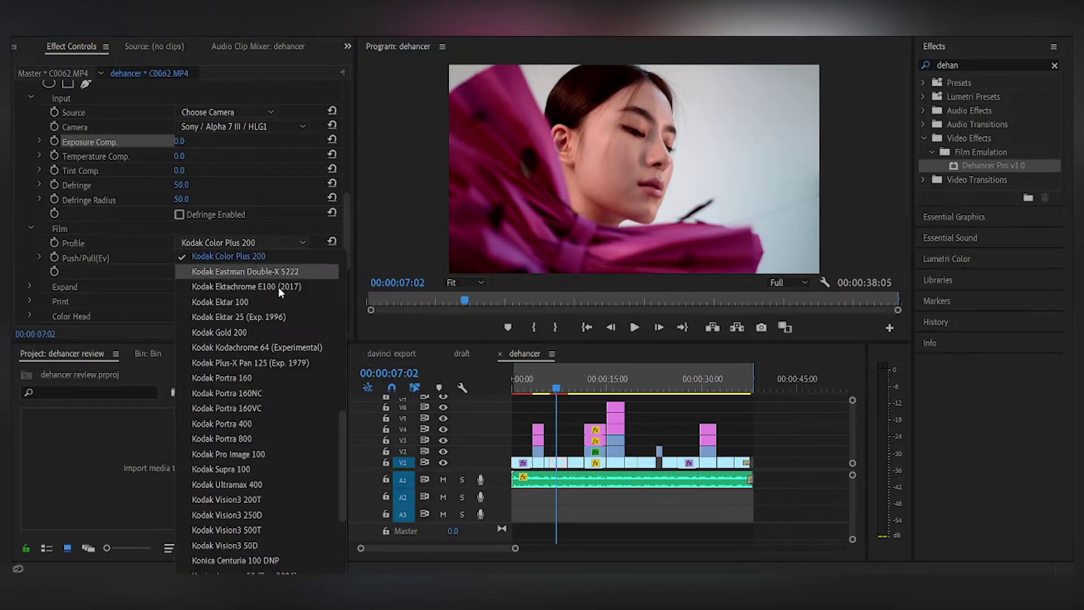
left_click(279, 378)
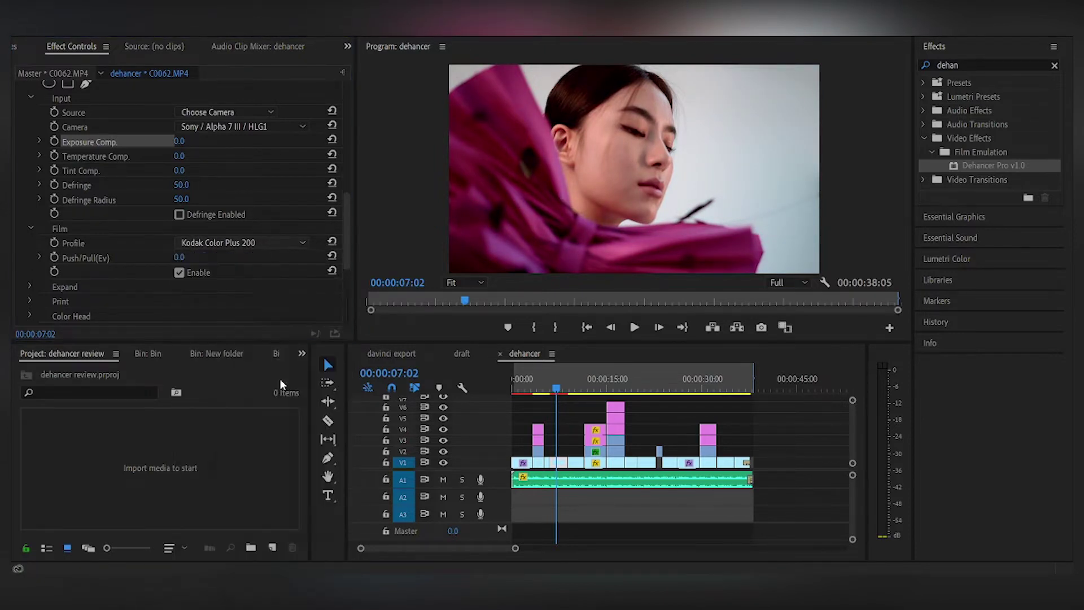
left_click(261, 246)
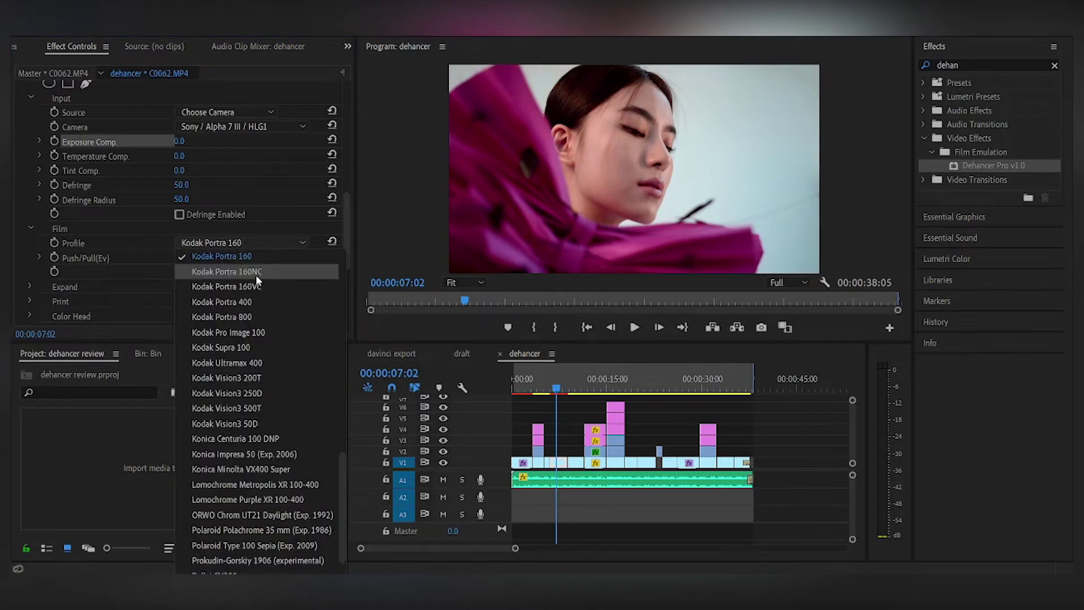
left_click(265, 377)
left_click(279, 243)
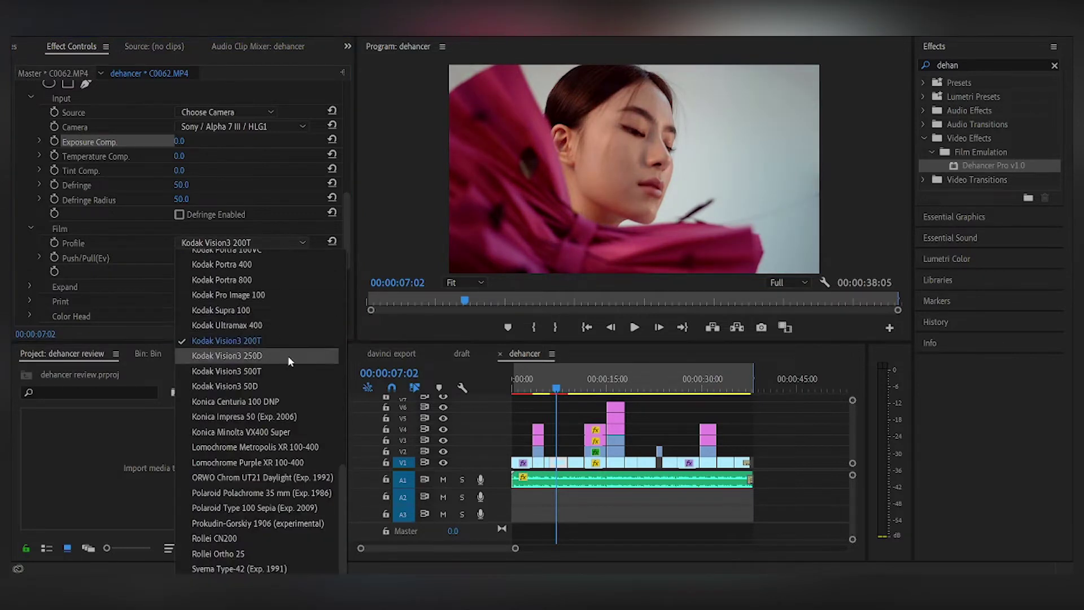
left_click(295, 386)
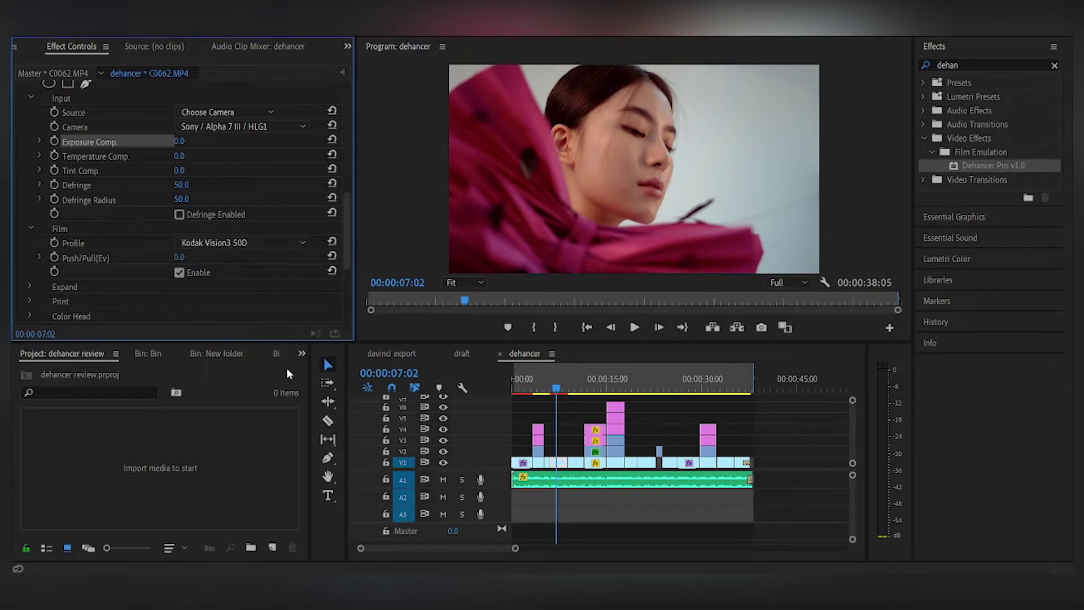
left_click(285, 241)
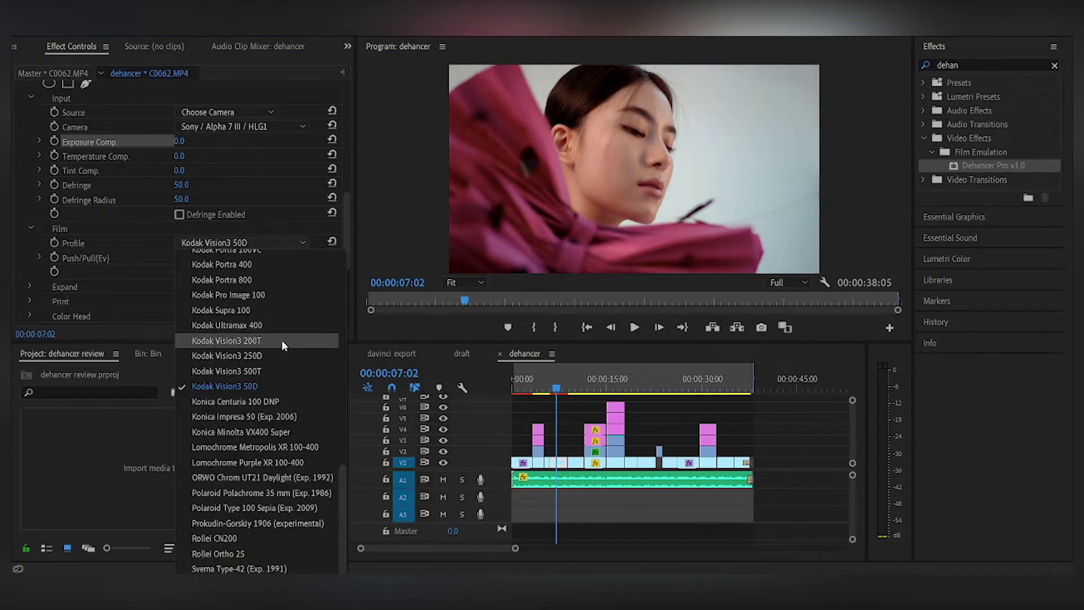
scroll(270, 479, "up", 10)
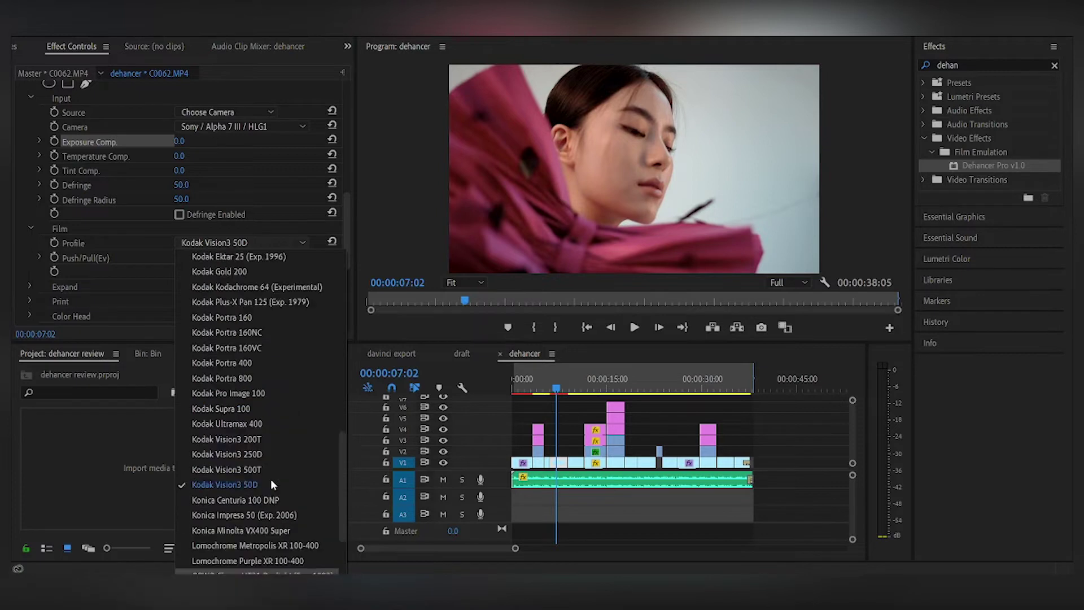
scroll(271, 481, "up", 5)
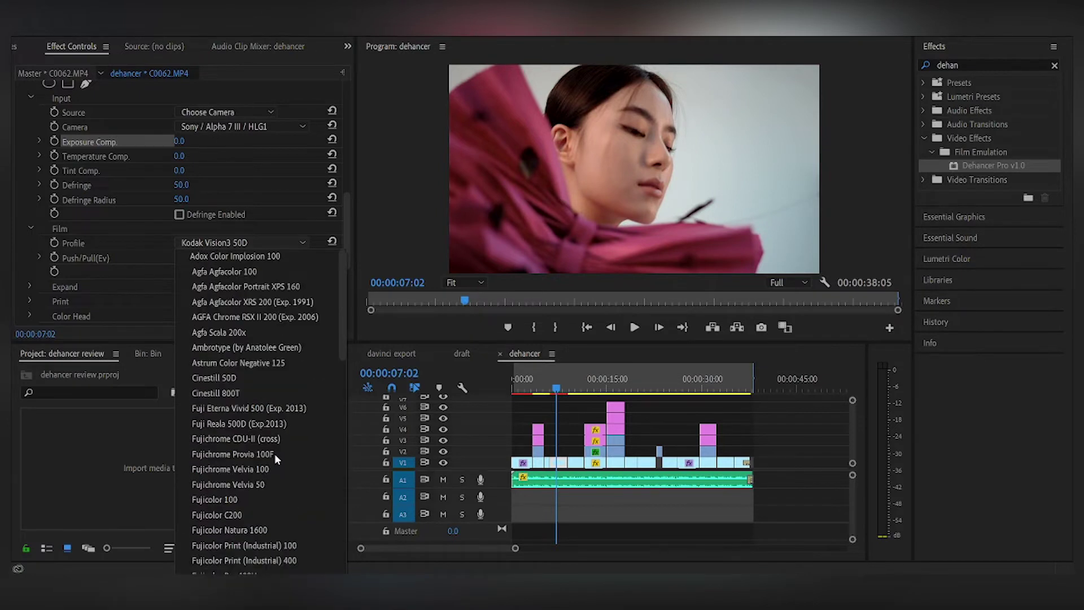
left_click(272, 378)
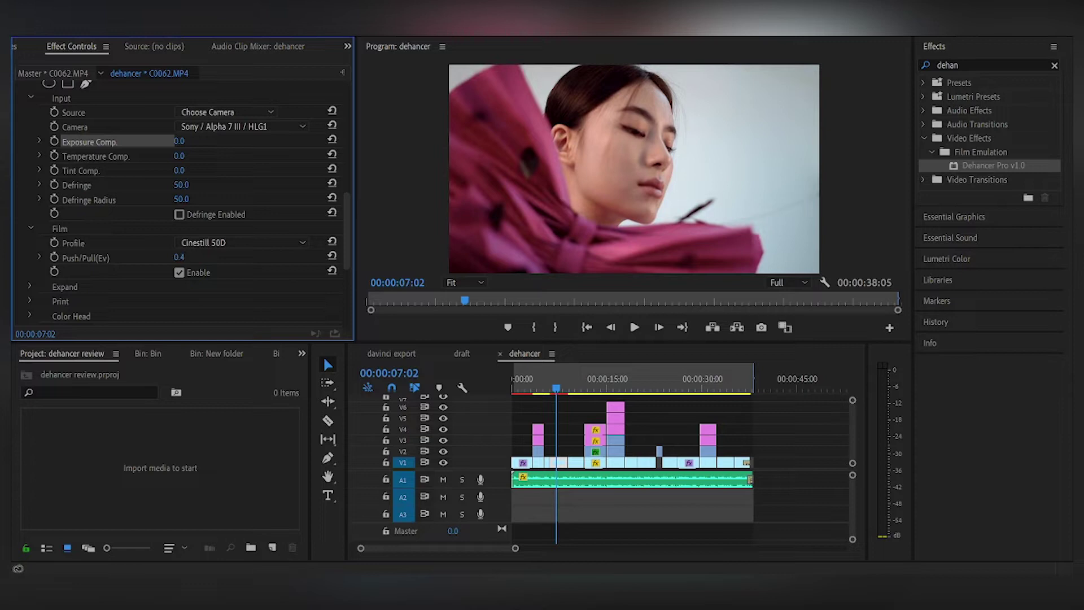
left_click_drag(179, 257, 188, 257)
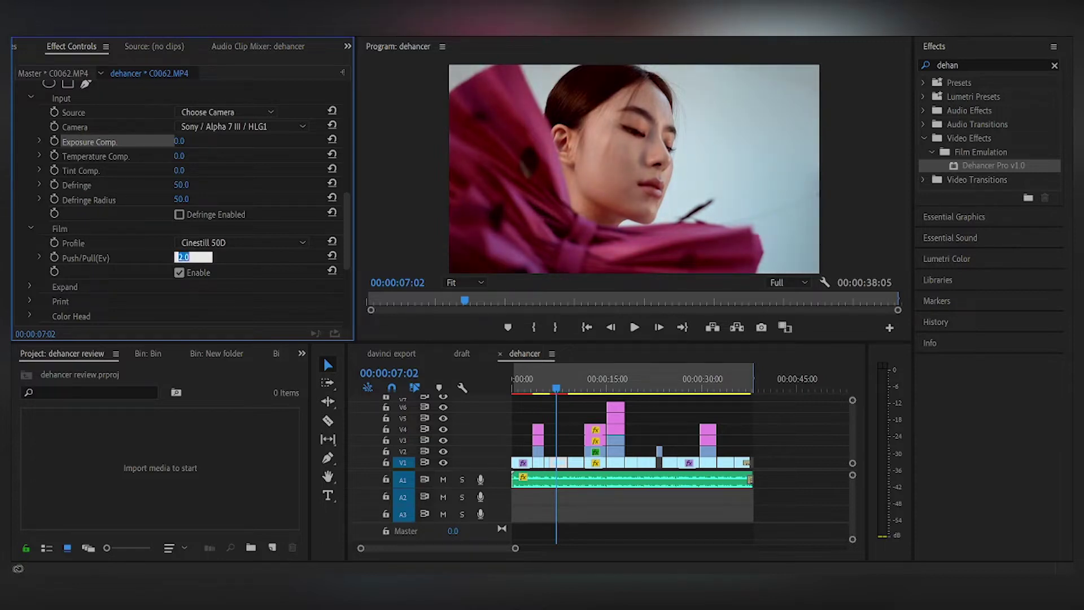
Reset Push/Pull(Ev) to 0.0
type("0")
key("Return")
scroll(168, 256, "down", 4)
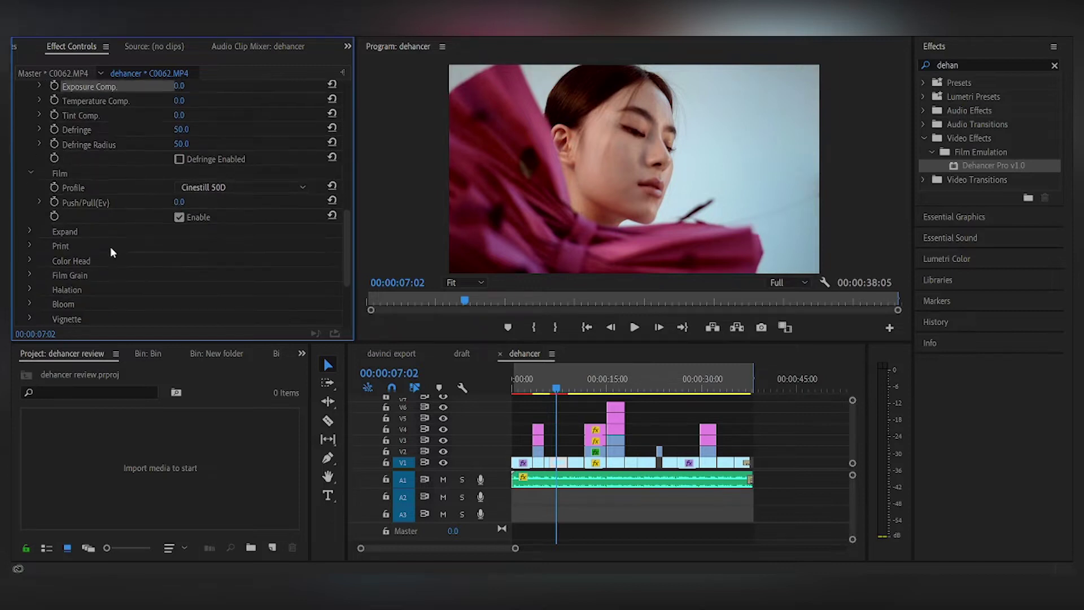
Expand the Expand settings, trial a higher Black Point, then reset it to 0.0
left_click(30, 177)
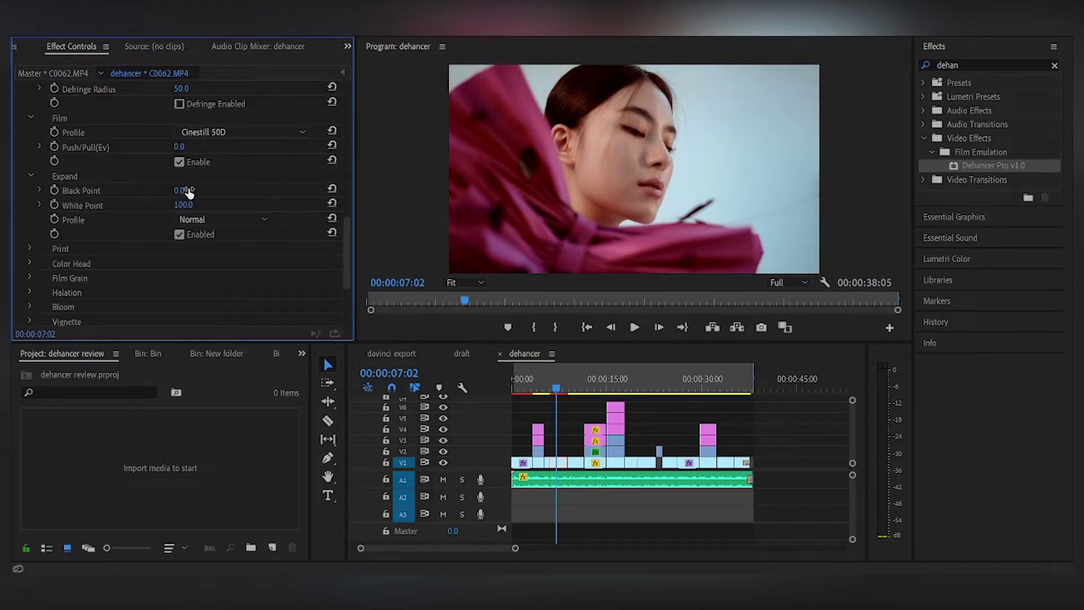
mouse_move(181, 190)
left_mouse_down()
mouse_move(200, 190)
mouse_move(166, 190)
mouse_move(192, 190)
left_mouse_up()
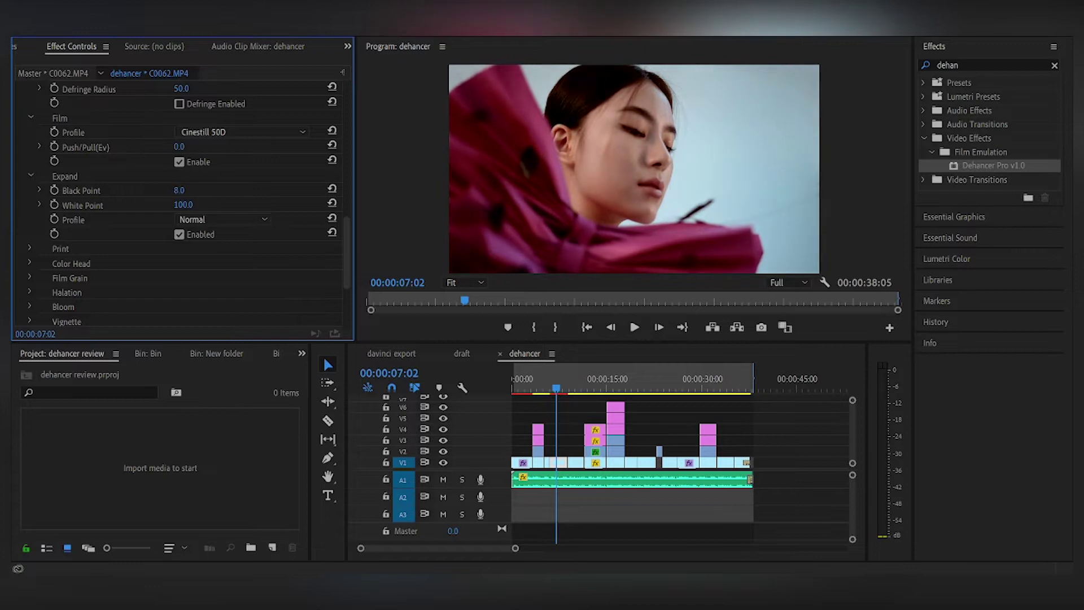
left_click(193, 190)
type("0")
key("Return")
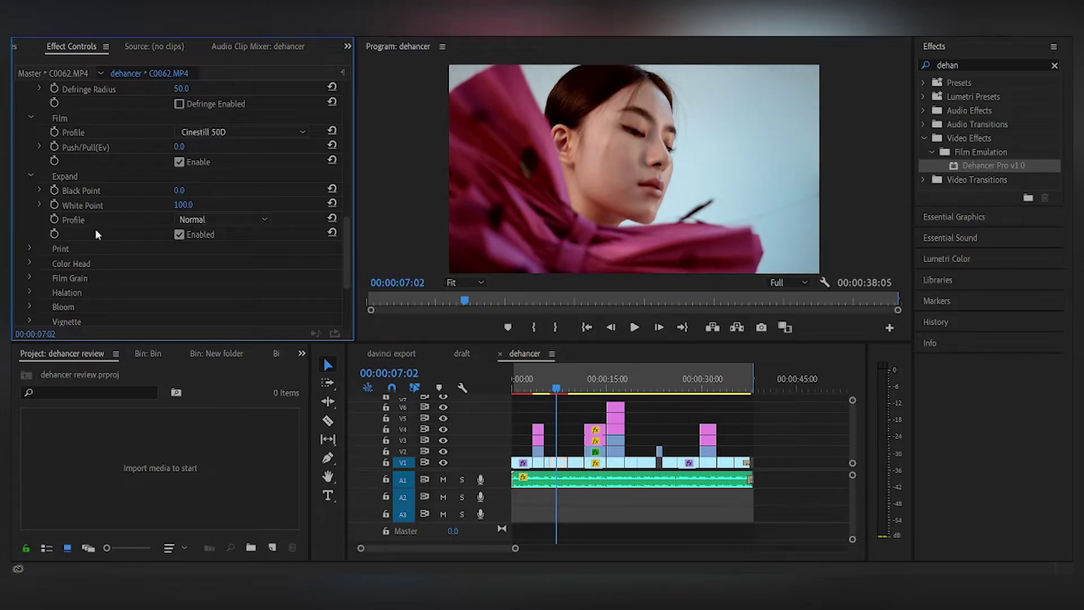
left_click(33, 249)
scroll(85, 240, "down", 3)
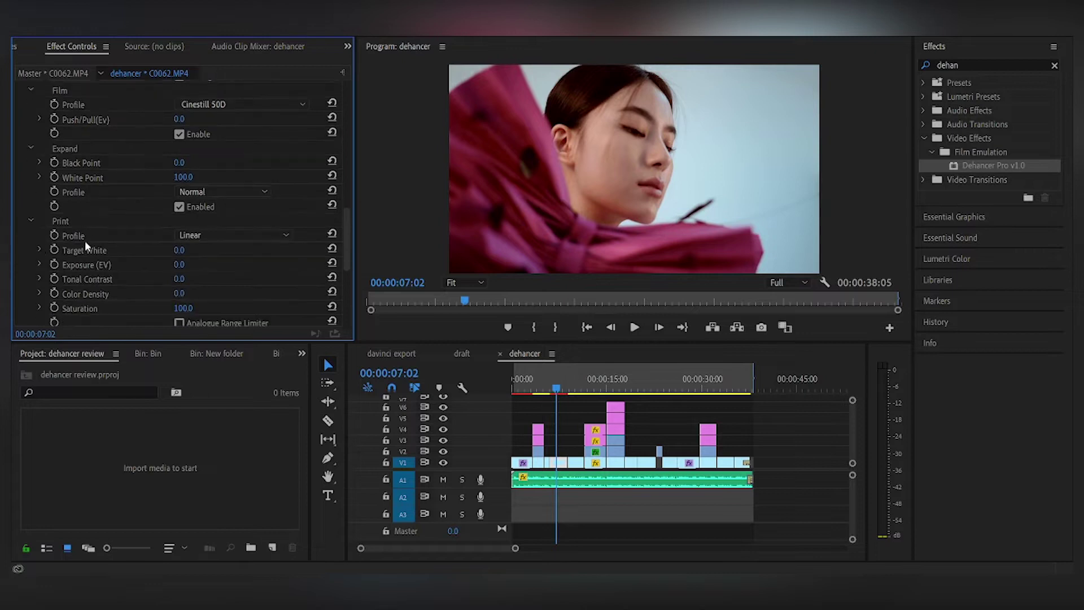
scroll(138, 199, "down", 2)
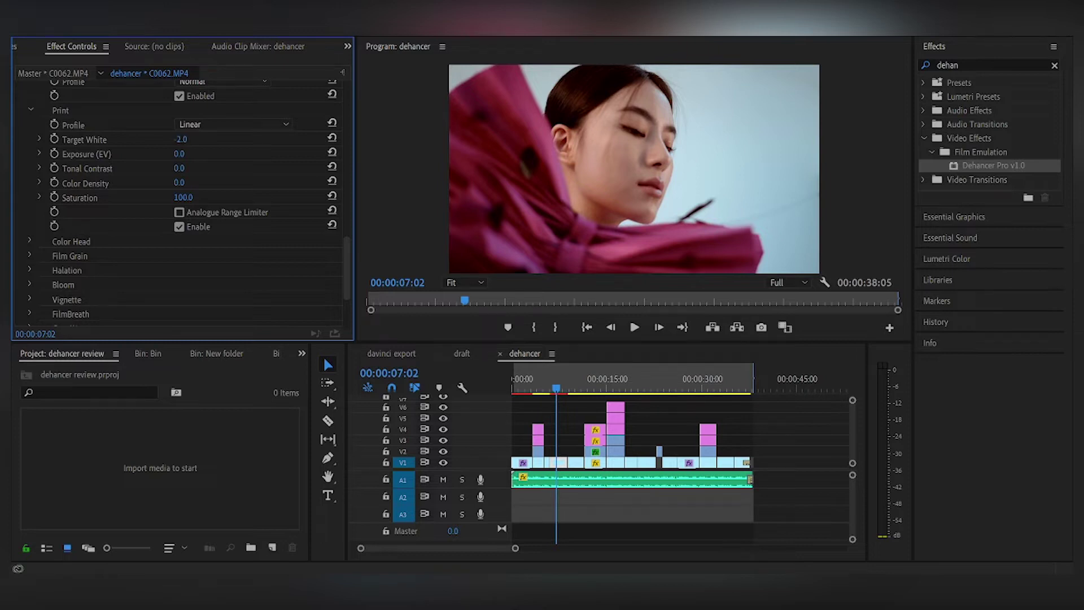
left_click_drag(197, 142, 168, 153)
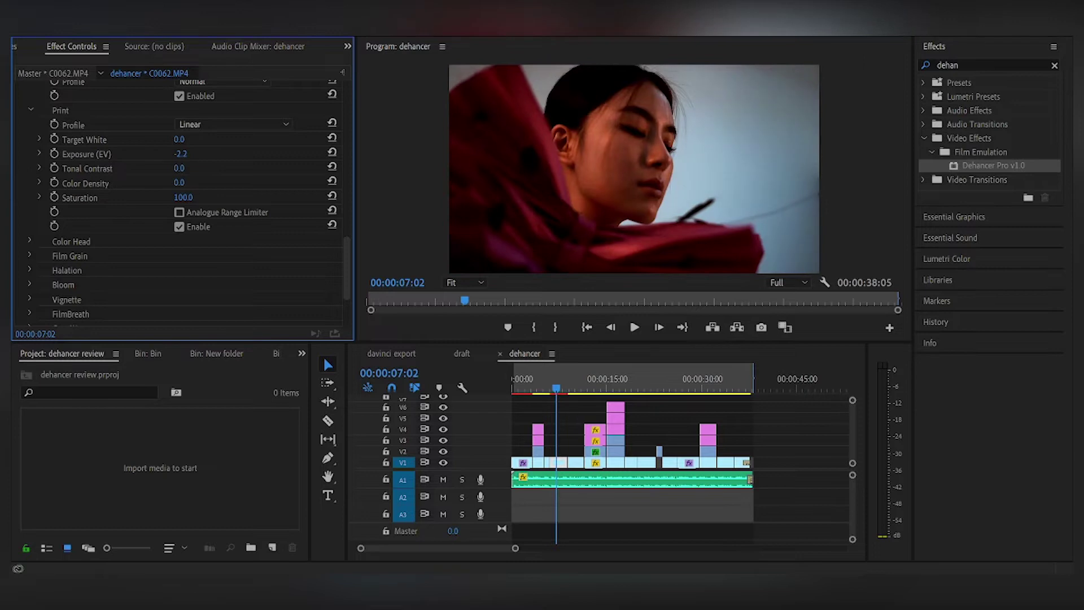
left_click(181, 154)
type("0")
key("Return")
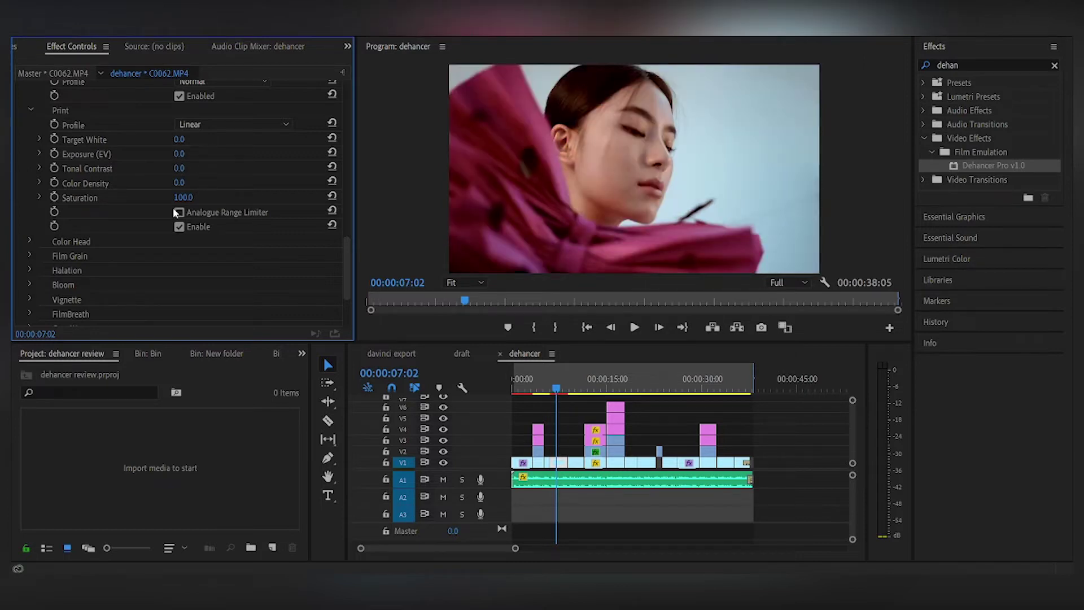
scroll(99, 188, "down", 2)
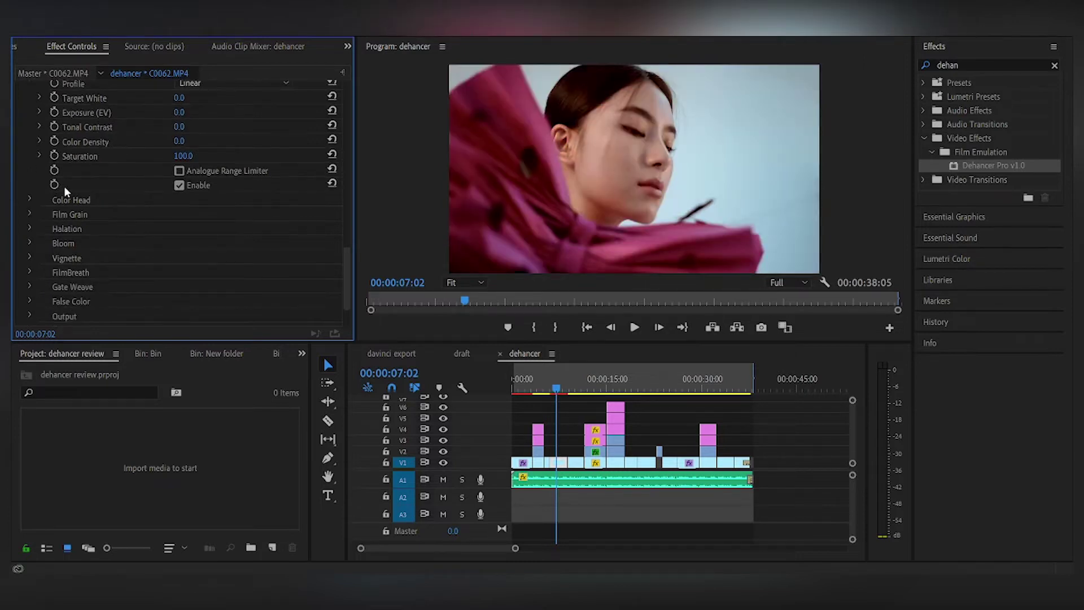
left_click(30, 200)
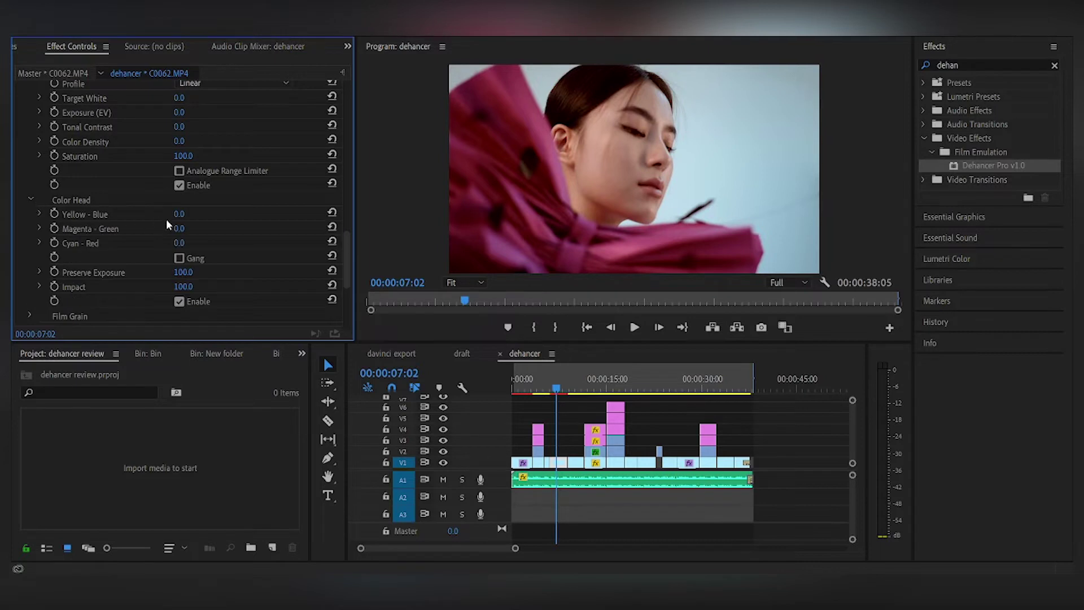
left_click_drag(178, 219, 201, 228)
left_click(197, 219)
type("0")
key("Return")
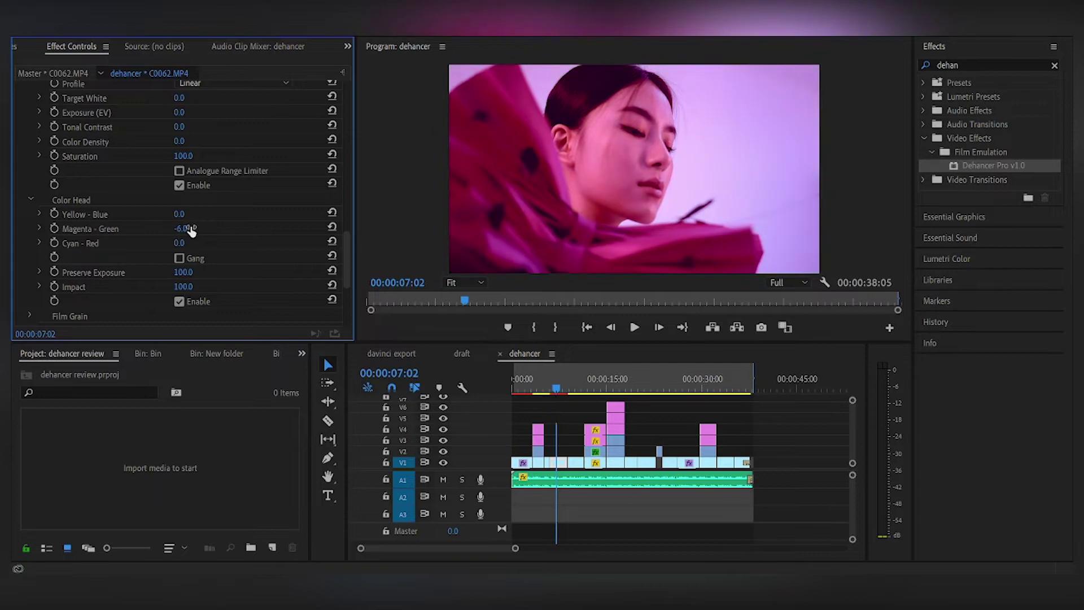
left_click(201, 227)
type("0")
key("Return")
scroll(128, 216, "down", 3)
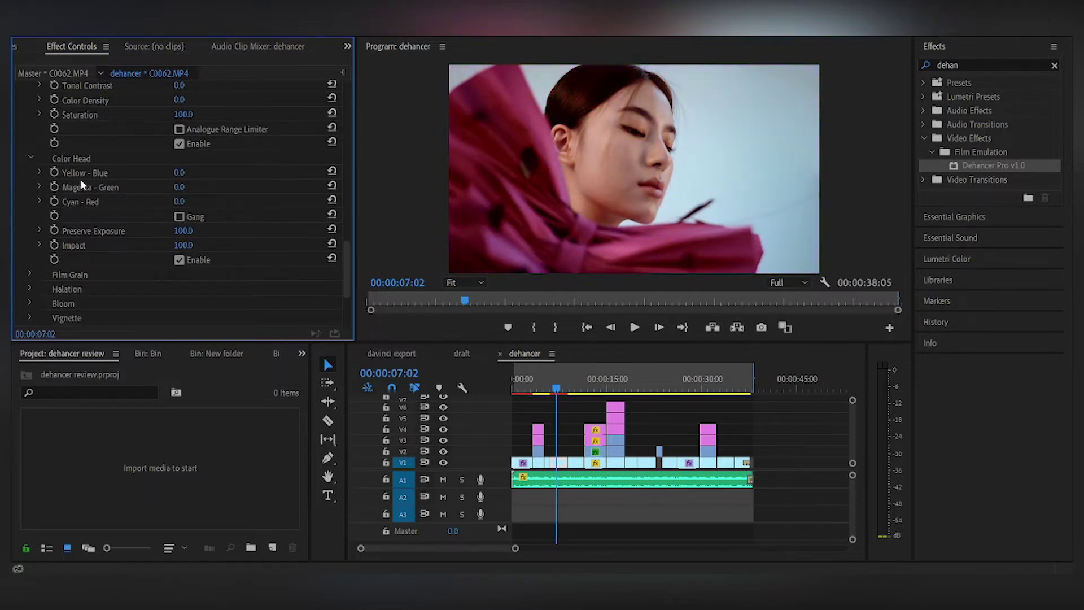
Collapse Color Head and set Film Grain Size to 5.0 and Amount to 79, then 65
left_click(32, 159)
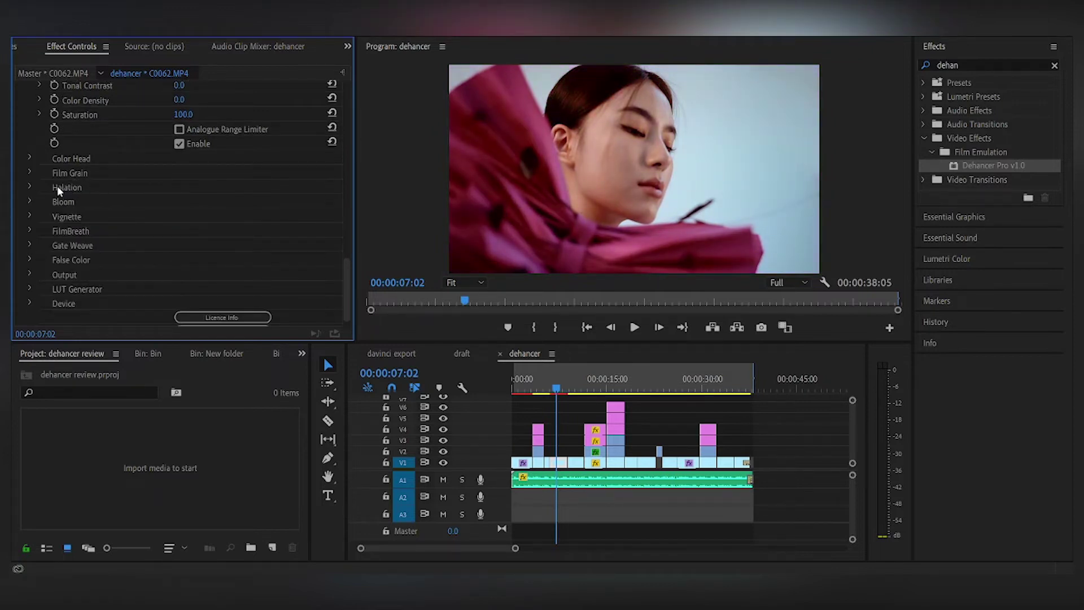
left_click(30, 173)
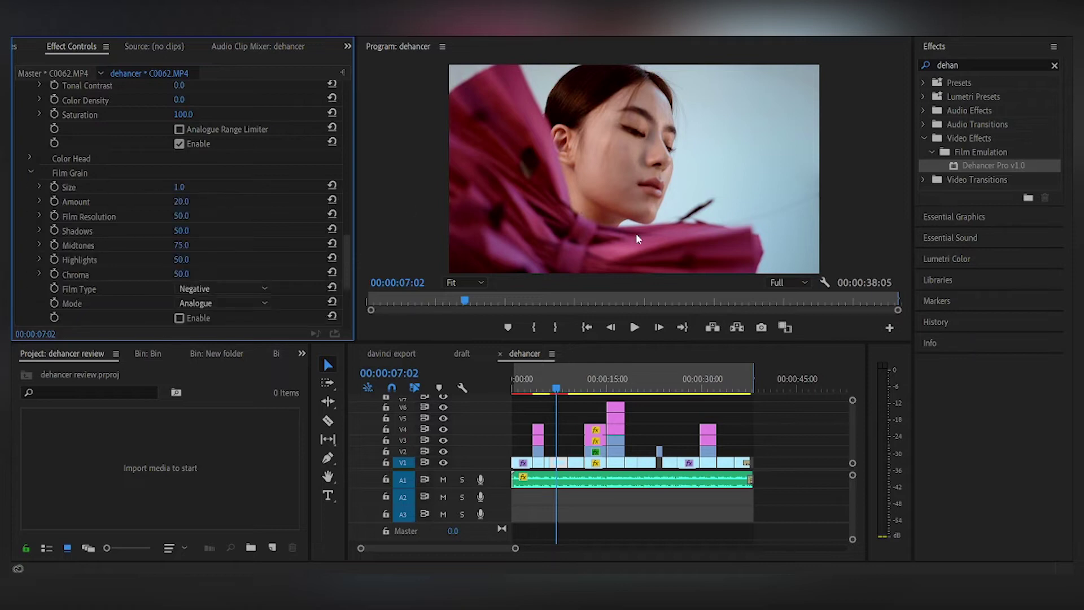
left_click(179, 187)
type("5")
key("Return")
left_click(186, 201)
type("79")
key("Return")
mouse_move(182, 201)
left_mouse_down()
mouse_move(158, 201)
mouse_move(175, 201)
left_mouse_up()
In a maximized Program Monitor, step forward six frames to 00:00:07:12, then restore the workspace
left_click(587, 182)
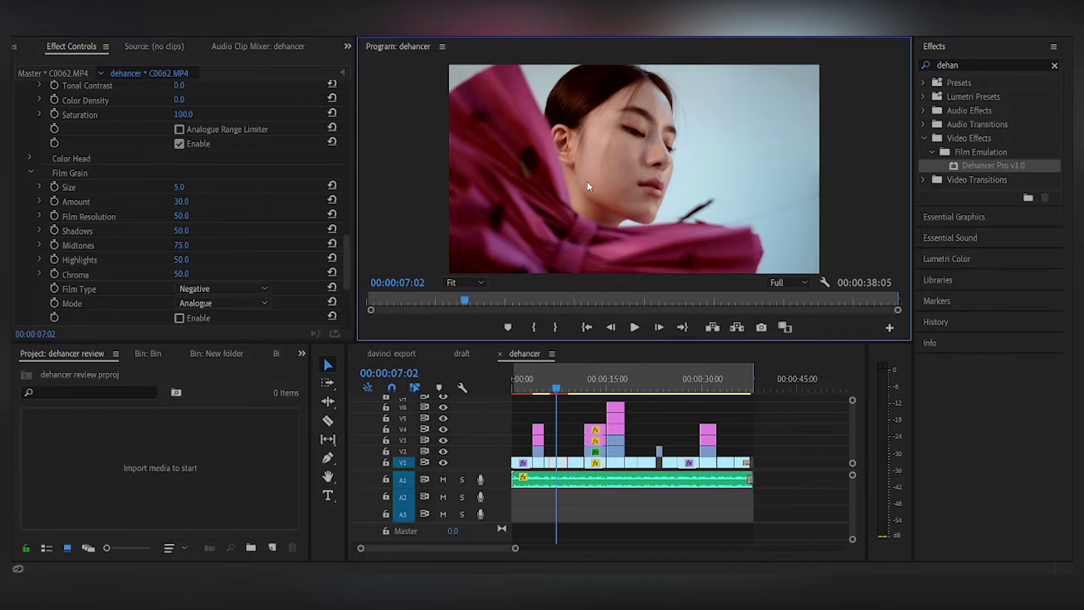
key("grave")
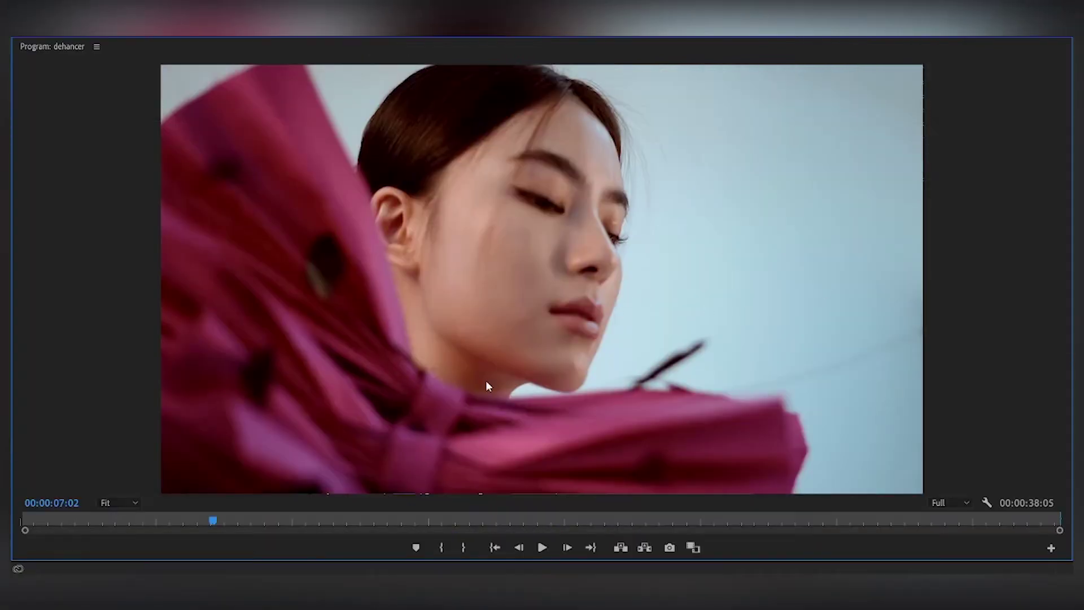
left_click(566, 548)
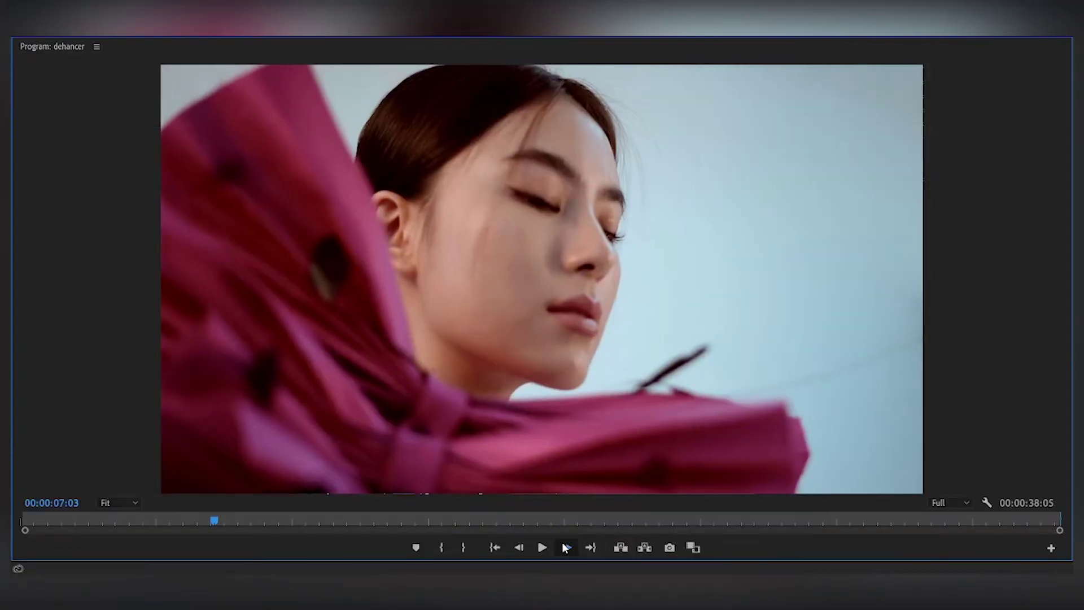
left_click(567, 547)
left_click(566, 547)
left_click(566, 547)
left_click(567, 547)
left_click(567, 547)
left_click(567, 547)
left_click(567, 547)
left_click(567, 547)
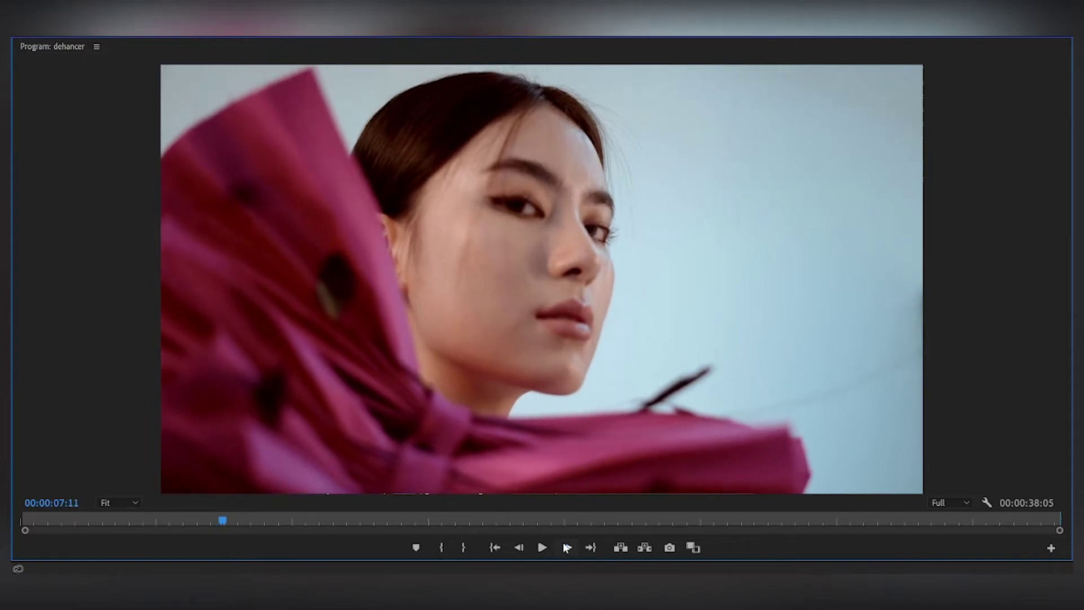
left_click(566, 547)
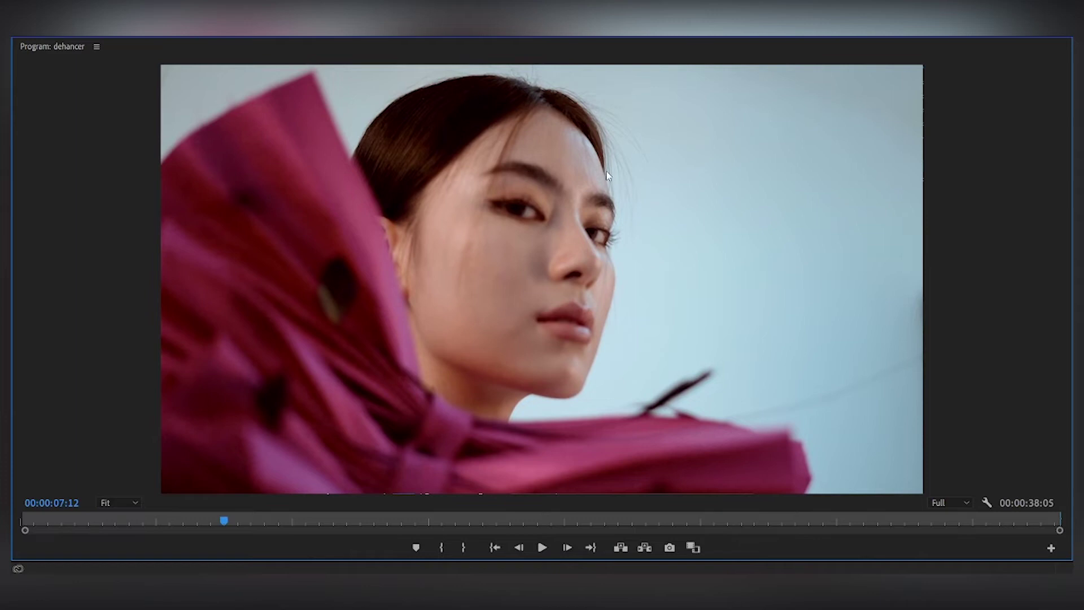
key("grave")
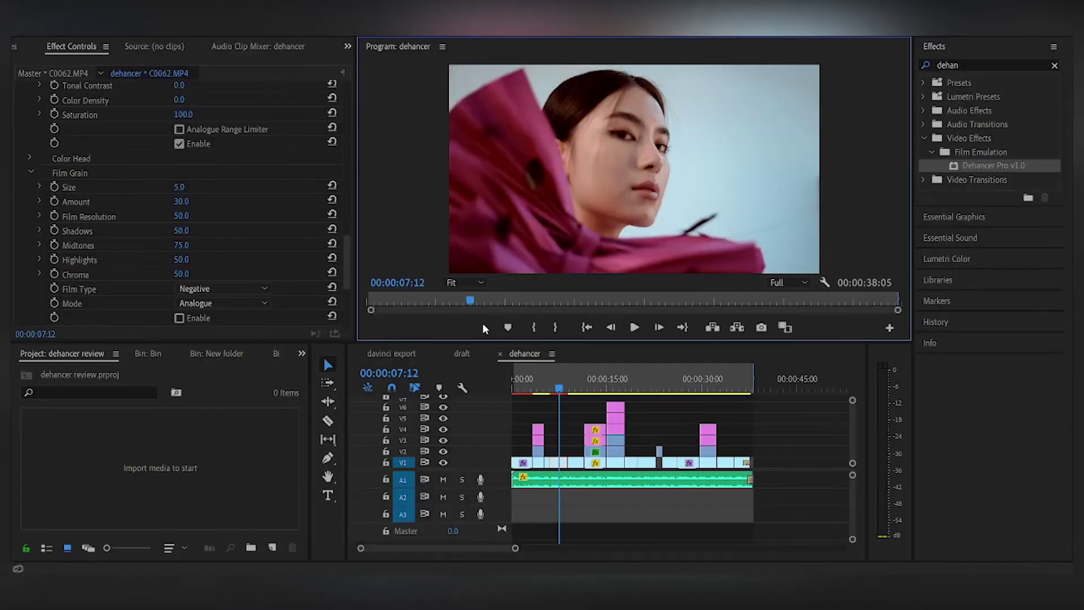
Enable Film Grain, inspect it full-screen, and set grain Amount to 7
left_click(179, 318)
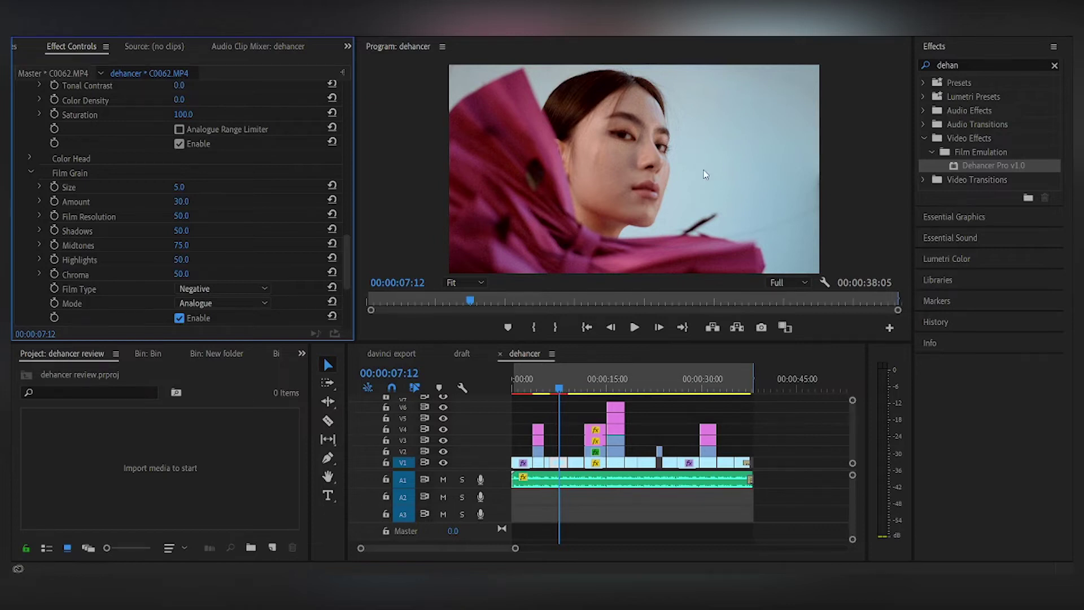
key("grave")
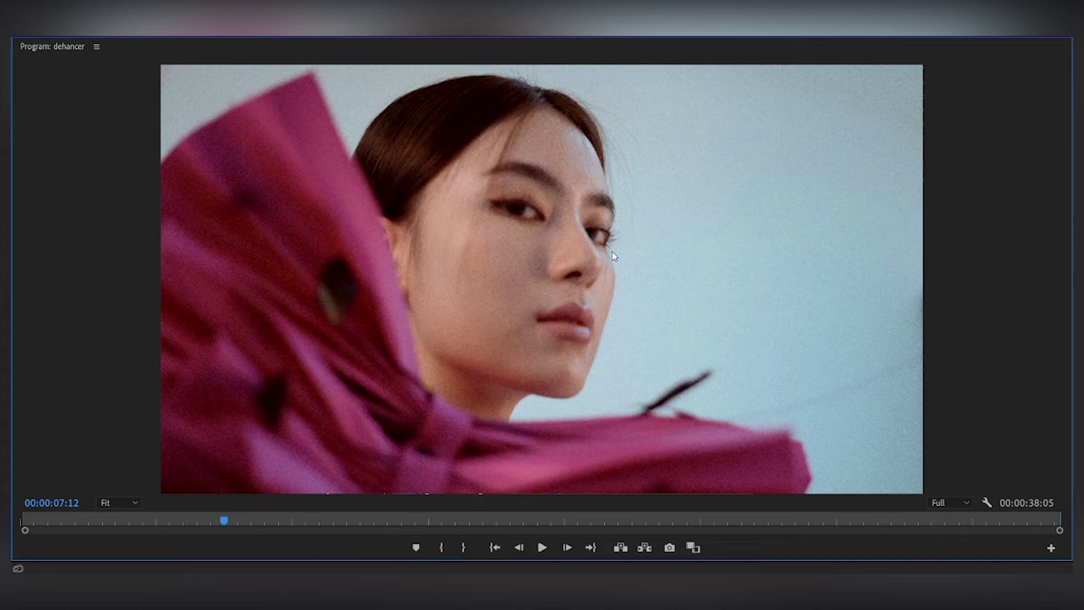
key("grave")
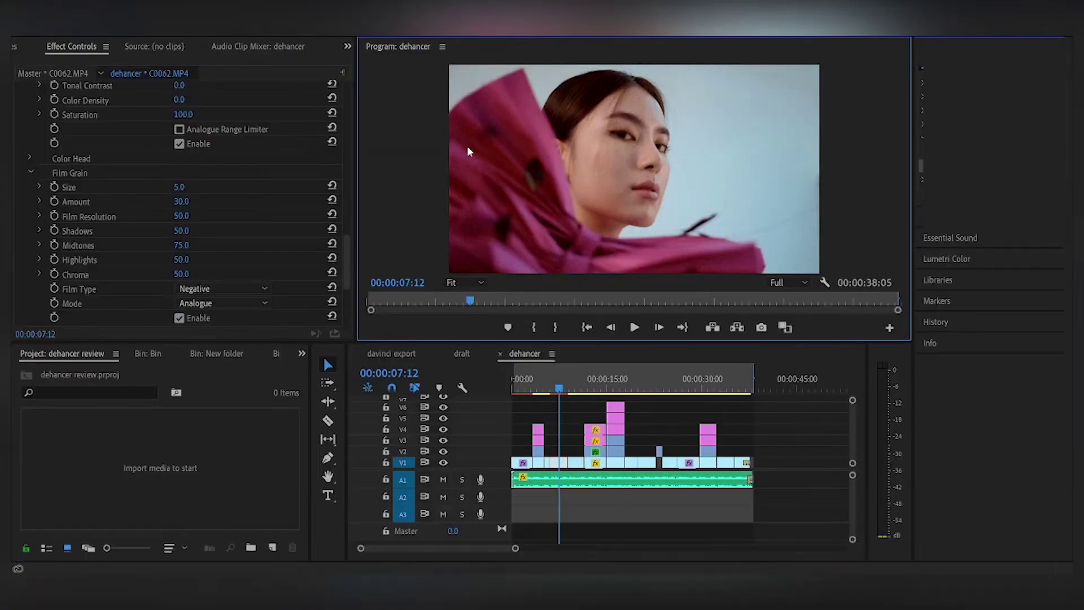
left_click(180, 201)
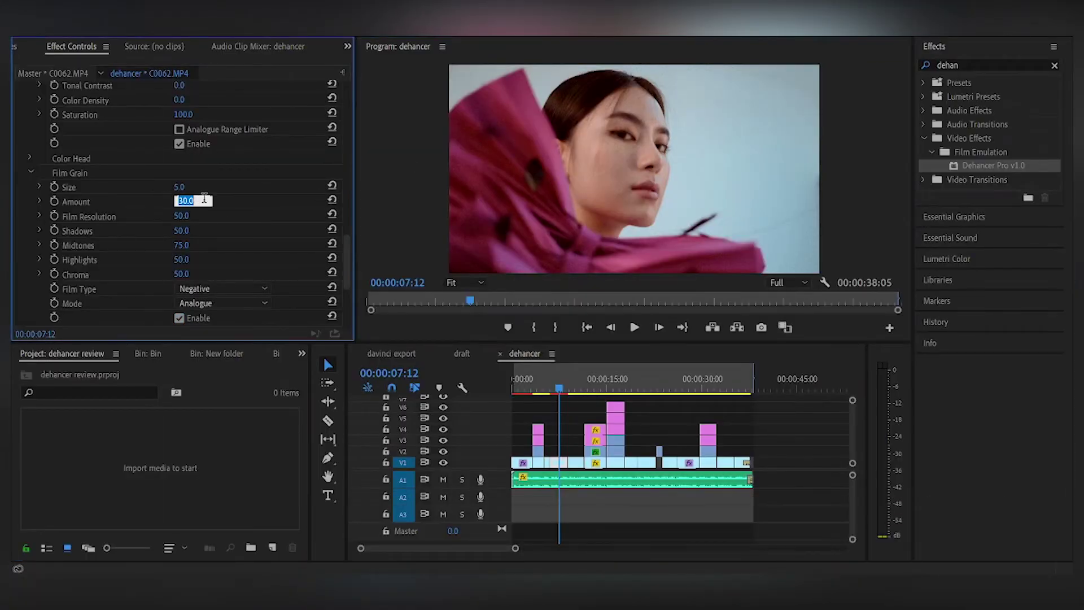
type("7")
key("Return")
Set grain Size to 3 and check the finer grain in the enlarged preview
left_click(180, 187)
type("3")
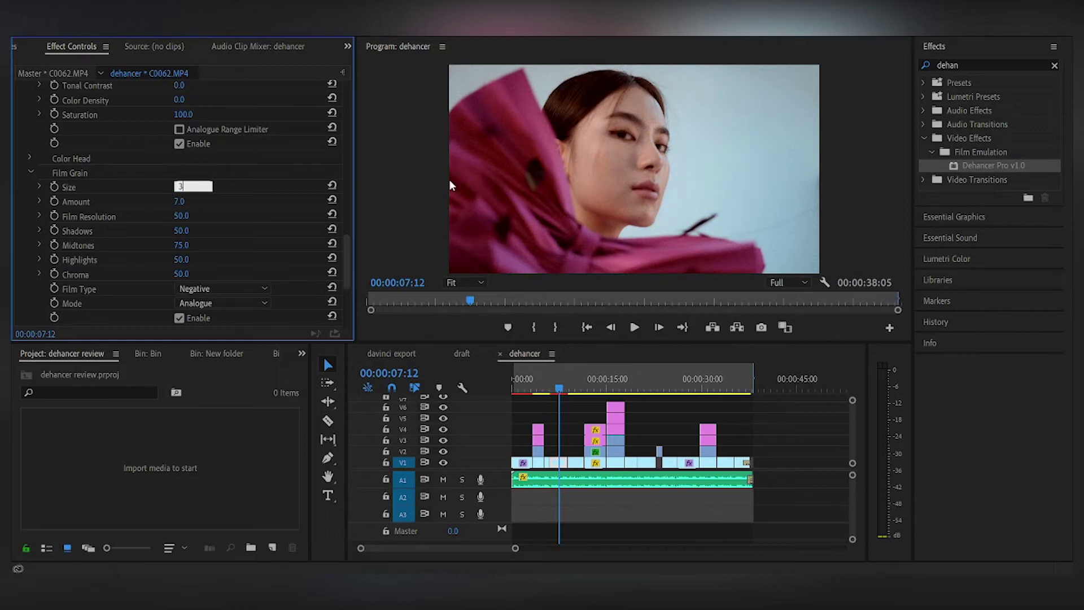
key("Return")
key("grave")
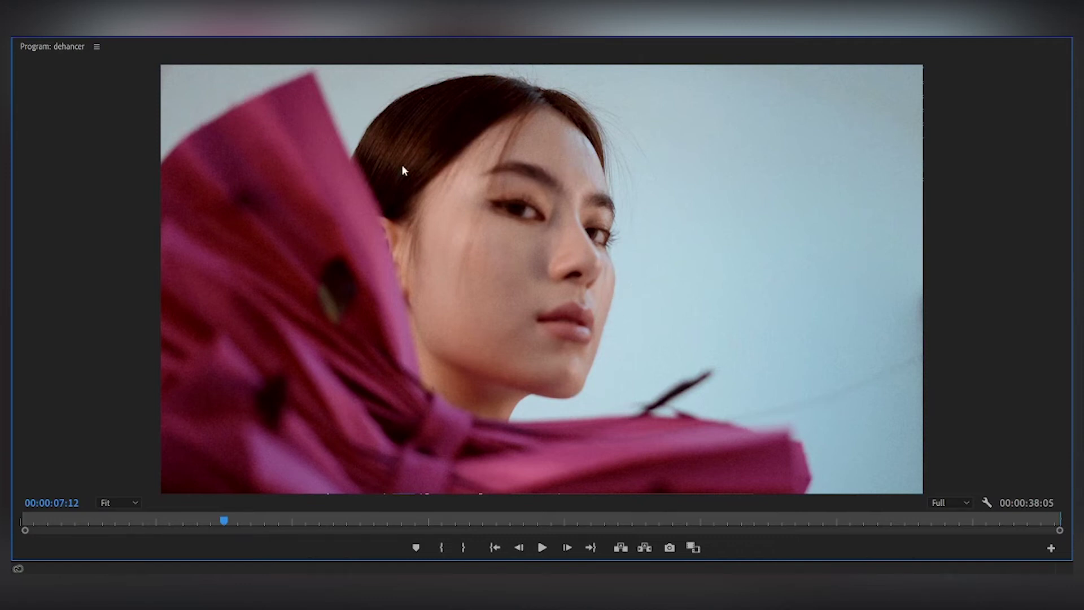
key("grave")
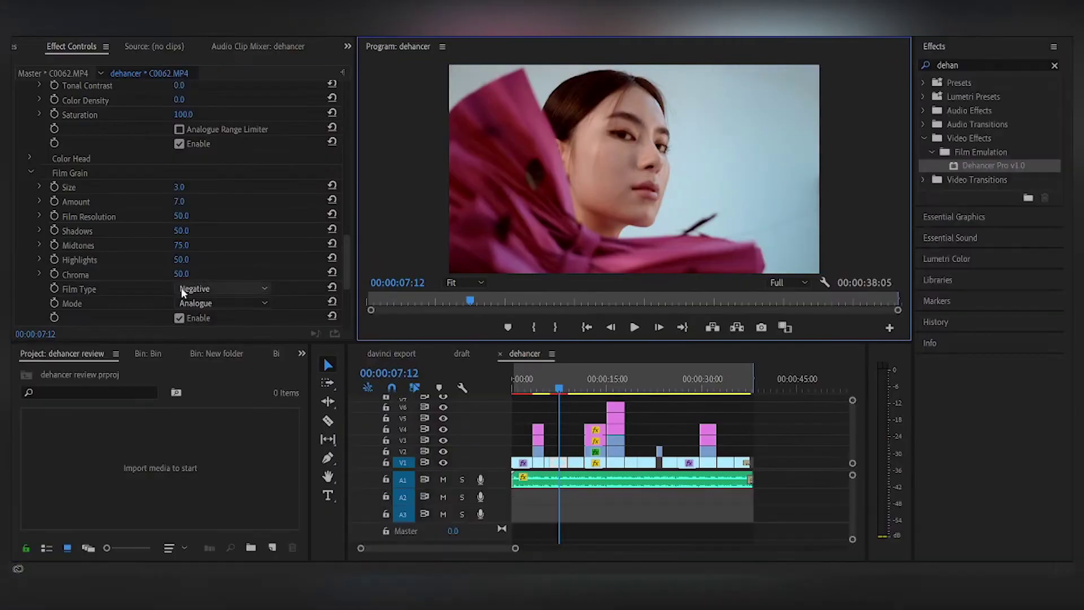
scroll(141, 232, "down", 1)
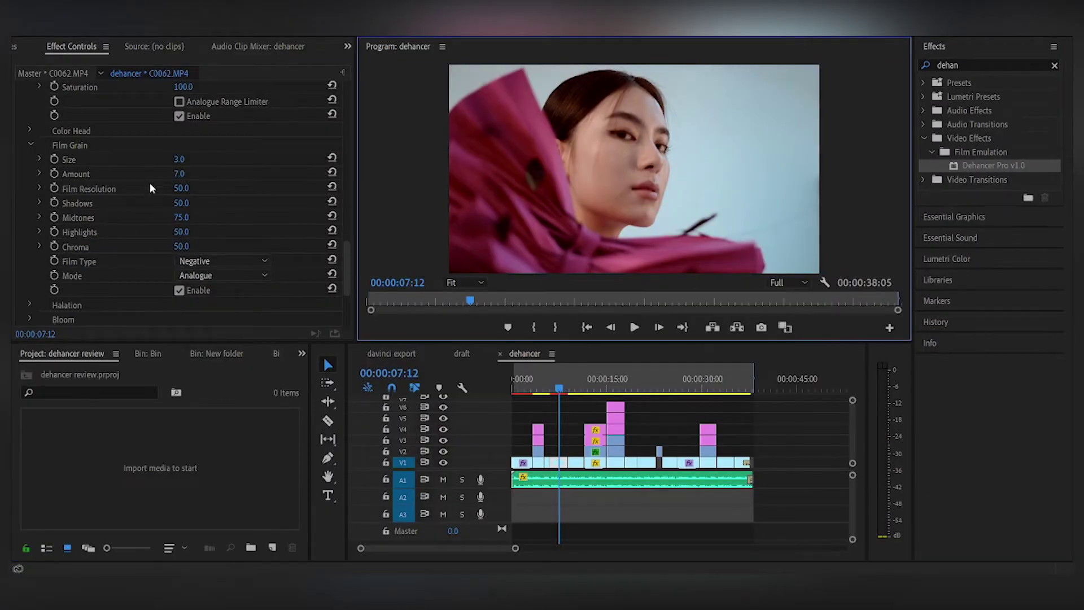
scroll(152, 195, "down", 1)
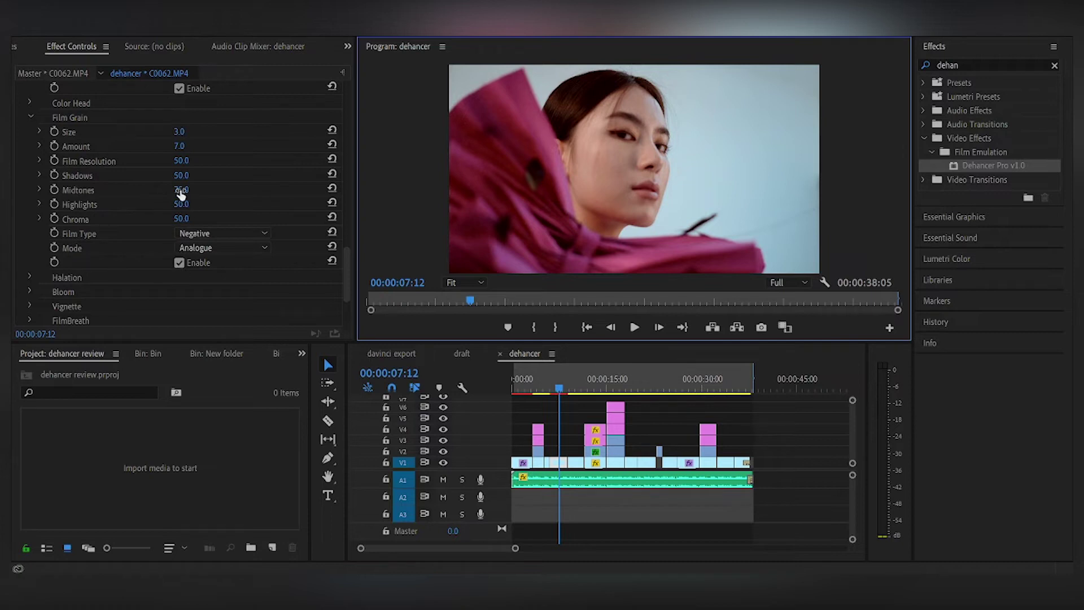
scroll(23, 245, "down", 1)
Expand Halation, adjust its Source Limiter, and enable halation with Background Gain 100.0
left_click(27, 245)
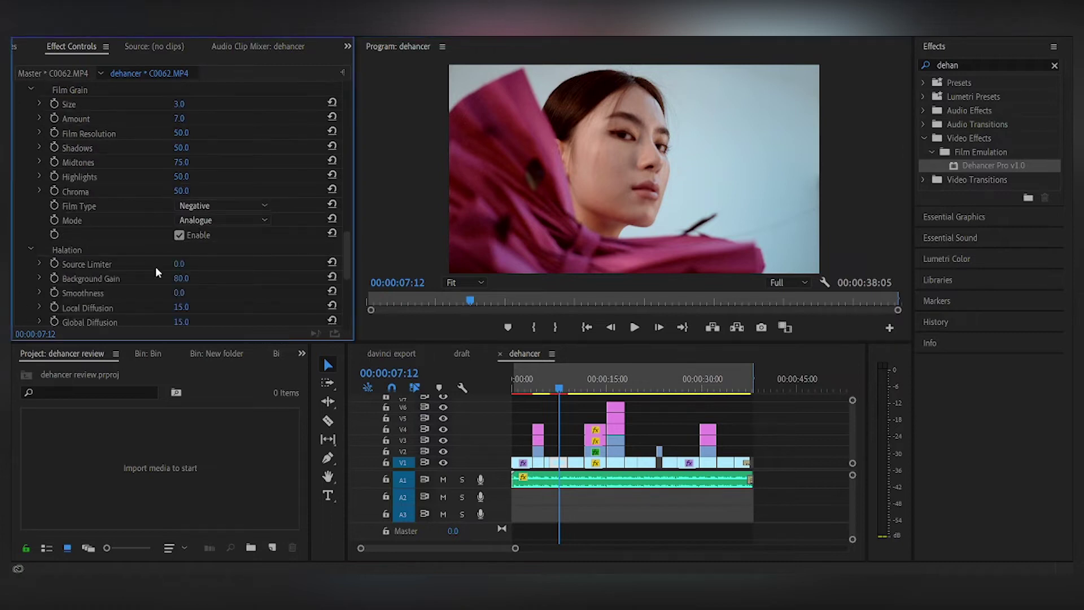
scroll(141, 260, "down", 2)
scroll(135, 257, "down", 3)
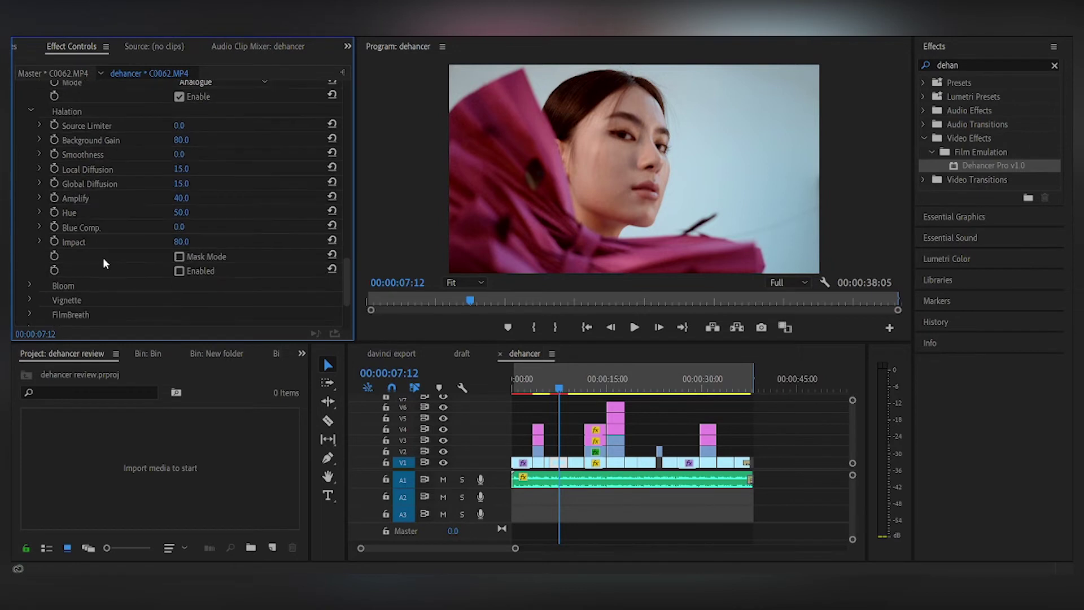
scroll(111, 255, "down", 1)
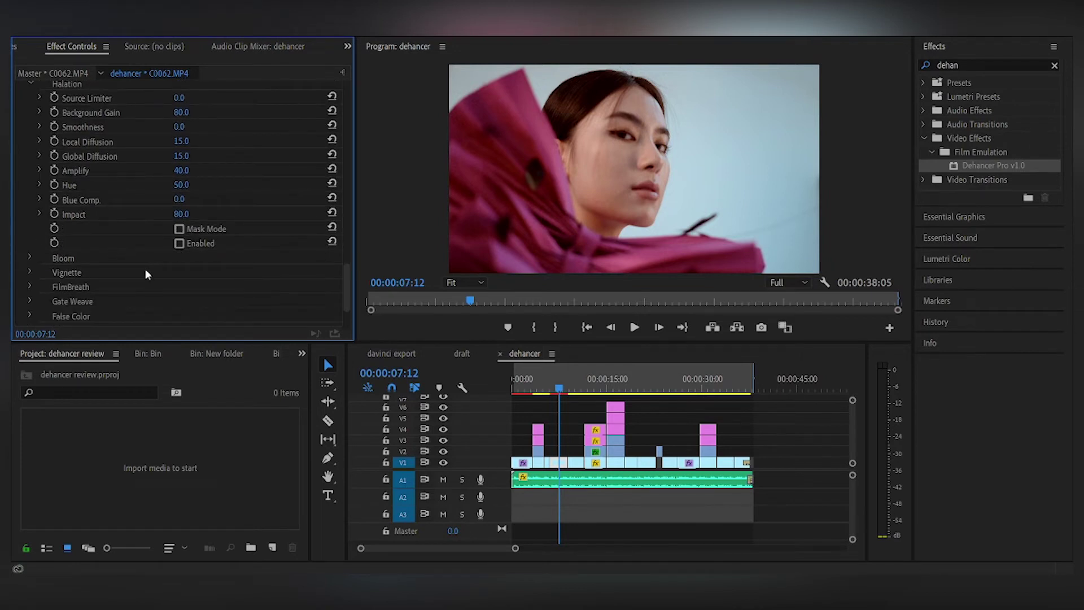
scroll(152, 249, "up", 1)
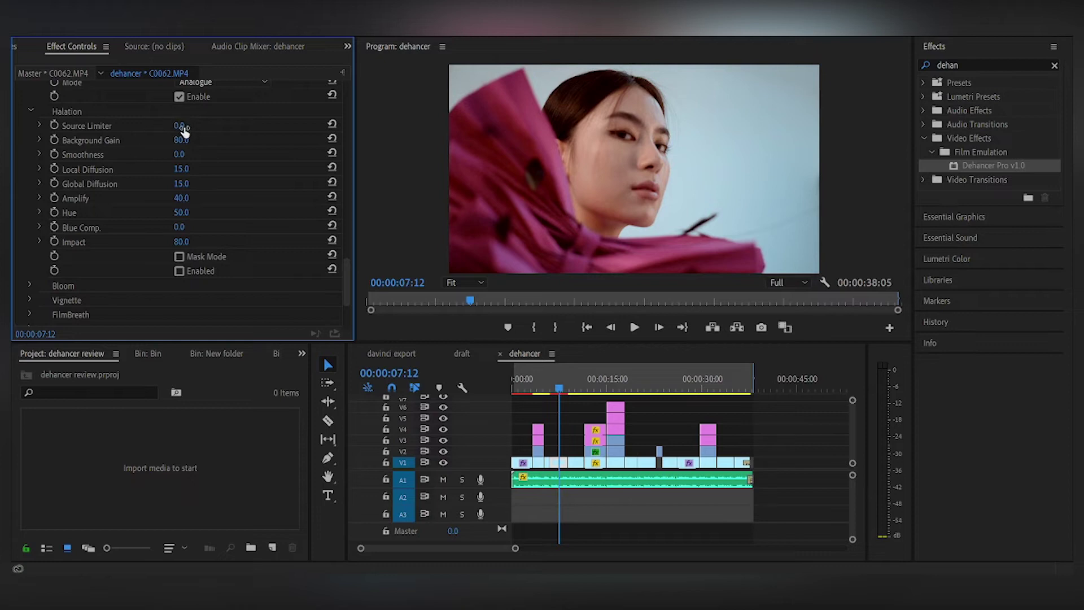
mouse_move(179, 125)
left_mouse_down()
mouse_move(213, 127)
mouse_move(184, 140)
mouse_move(195, 139)
left_mouse_up()
left_click(179, 271)
scroll(68, 226, "down", 2)
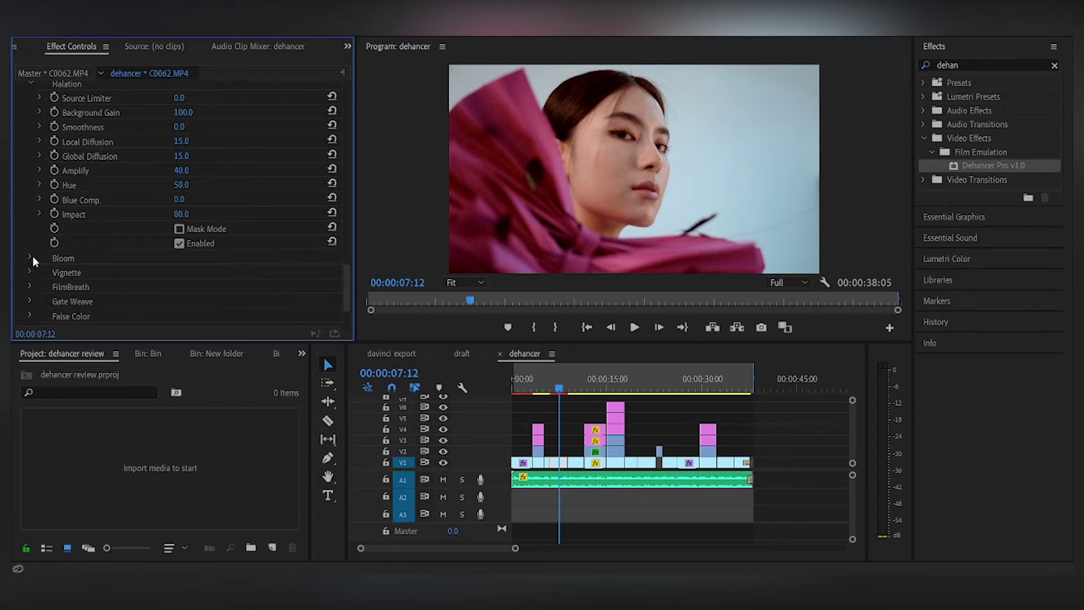
Expand Bloom and toggle it off and on to compare, leaving it enabled
left_click(32, 258)
scroll(114, 232, "down", 4)
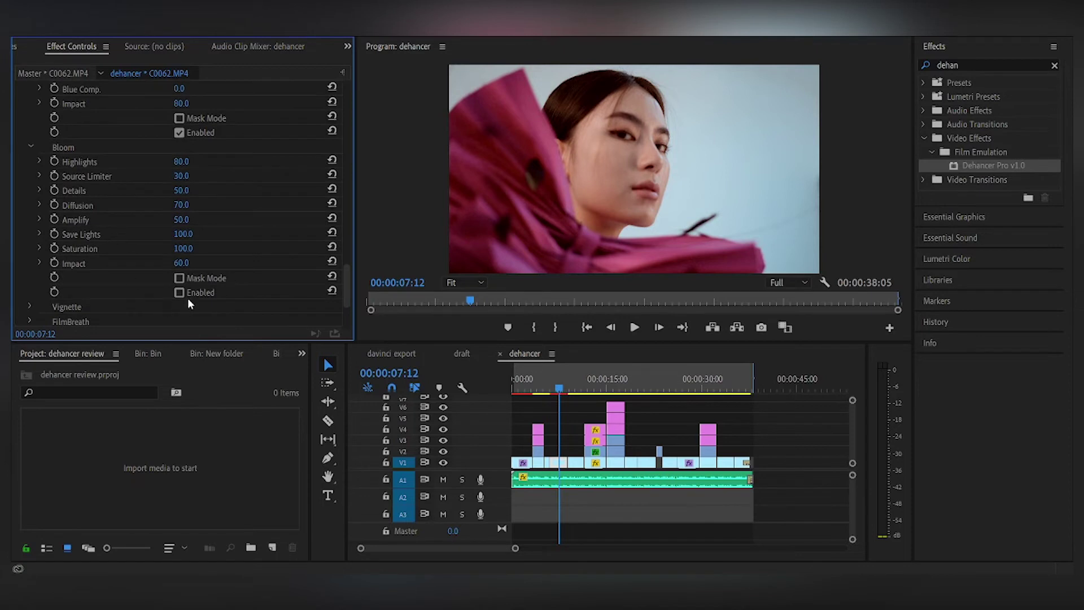
left_click(180, 293)
left_click(180, 292)
left_click(180, 292)
left_click(180, 293)
left_click(180, 292)
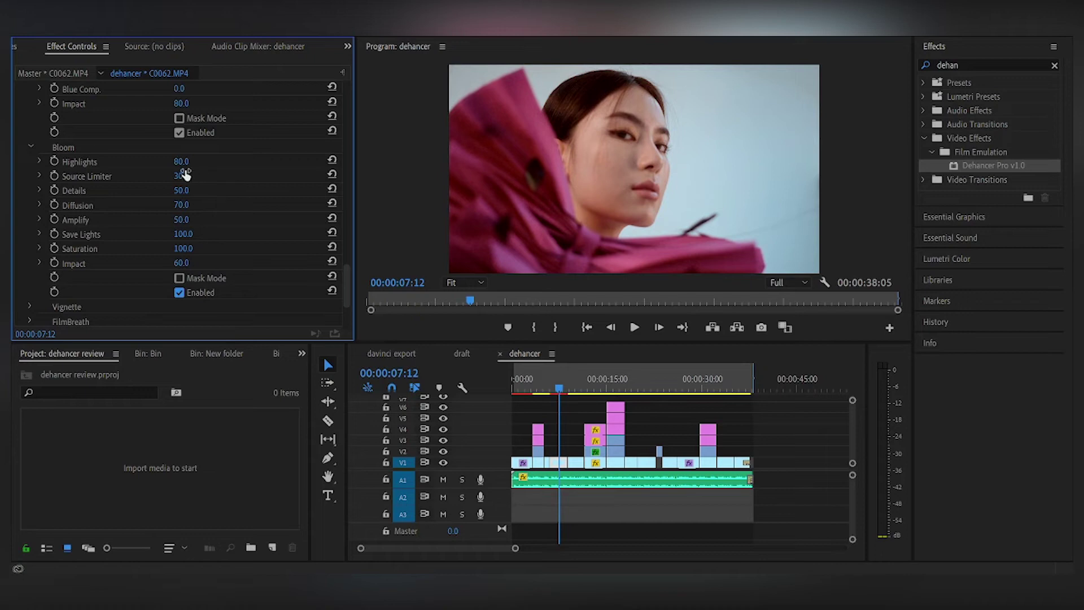
Set bloom Highlights to 100
mouse_move(180, 161)
left_mouse_down()
mouse_move(113, 162)
mouse_move(238, 161)
mouse_move(179, 162)
left_mouse_up()
left_click(182, 161)
type("100")
key("Tab")
Compare bloom on and off again, keeping it enabled for the final look
left_click(195, 289)
left_click(195, 292)
left_click(194, 292)
left_click(194, 292)
left_click(195, 292)
left_click(194, 292)
scroll(164, 274, "down", 3)
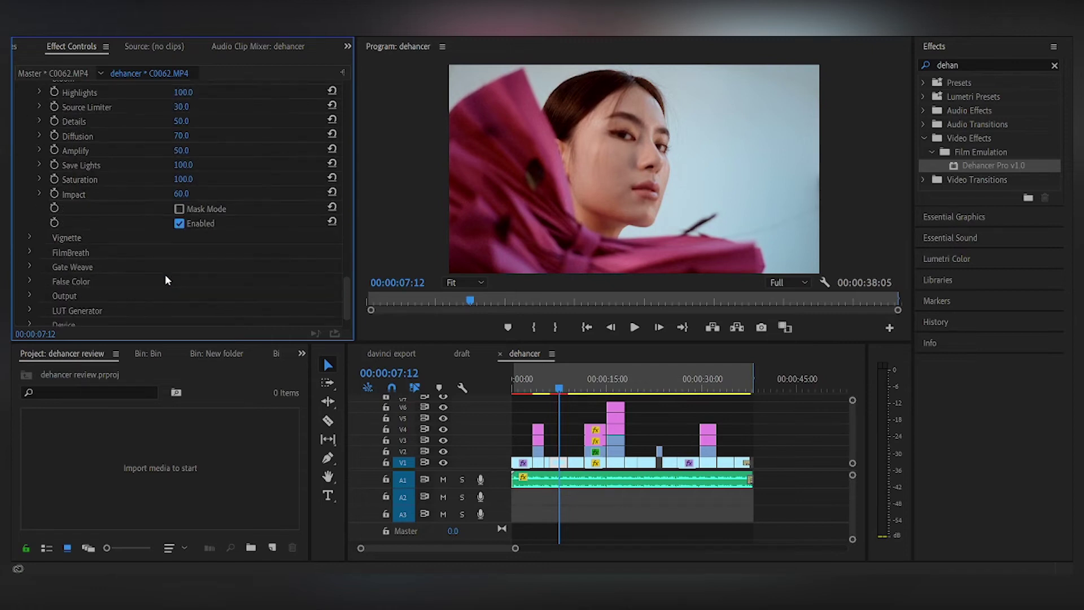
scroll(95, 258, "down", 2)
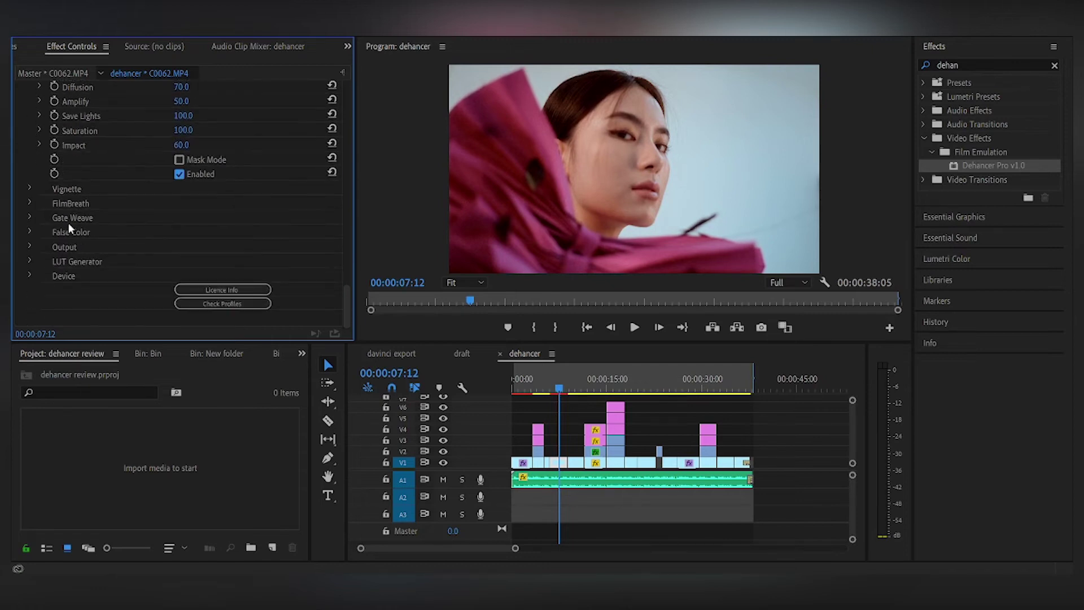
Darken the Vignette Exposure to -2.0, toggling Enable on and back off
left_click(28, 188)
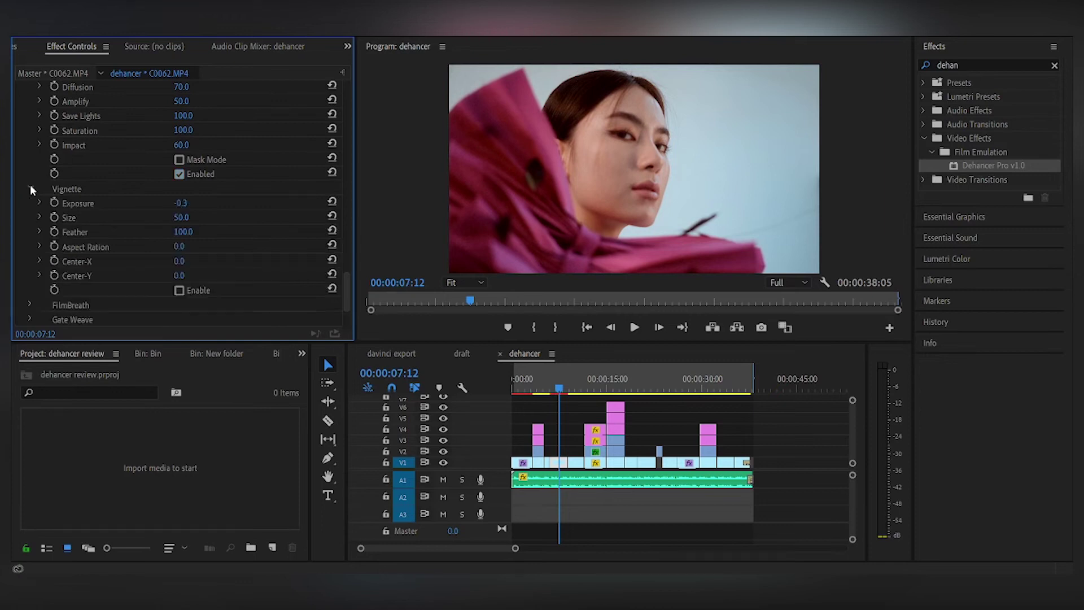
left_click(179, 203)
left_click(203, 290)
mouse_move(180, 203)
left_mouse_down()
mouse_move(210, 202)
mouse_move(182, 202)
left_mouse_up()
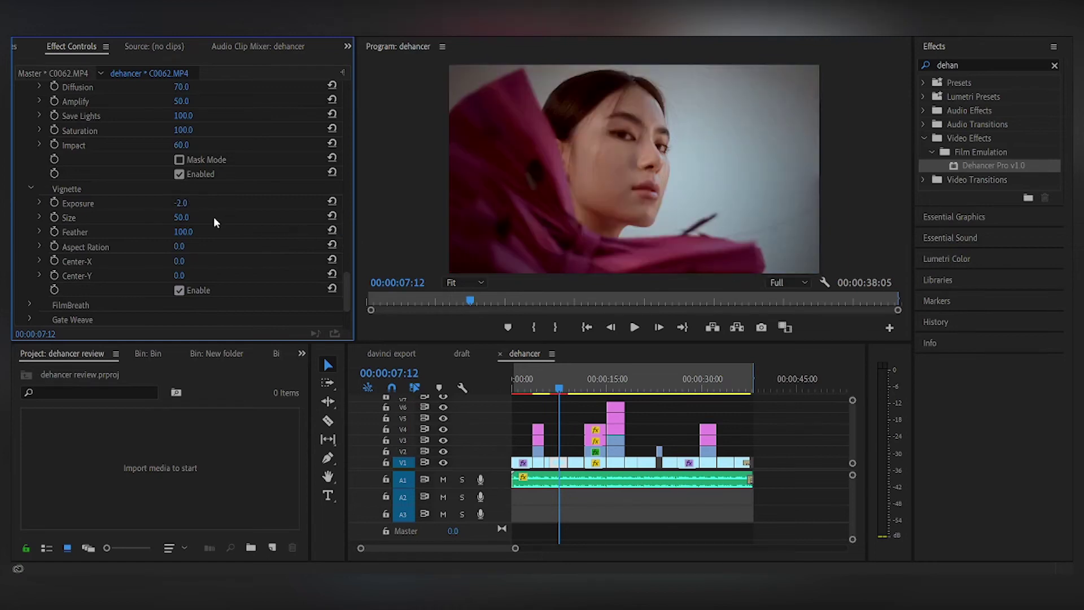
Briefly check the FilmBreath and Output sections, then reveal LUT Generator showing LUT Size Small (17x17x17)
scroll(173, 249, "down", 3)
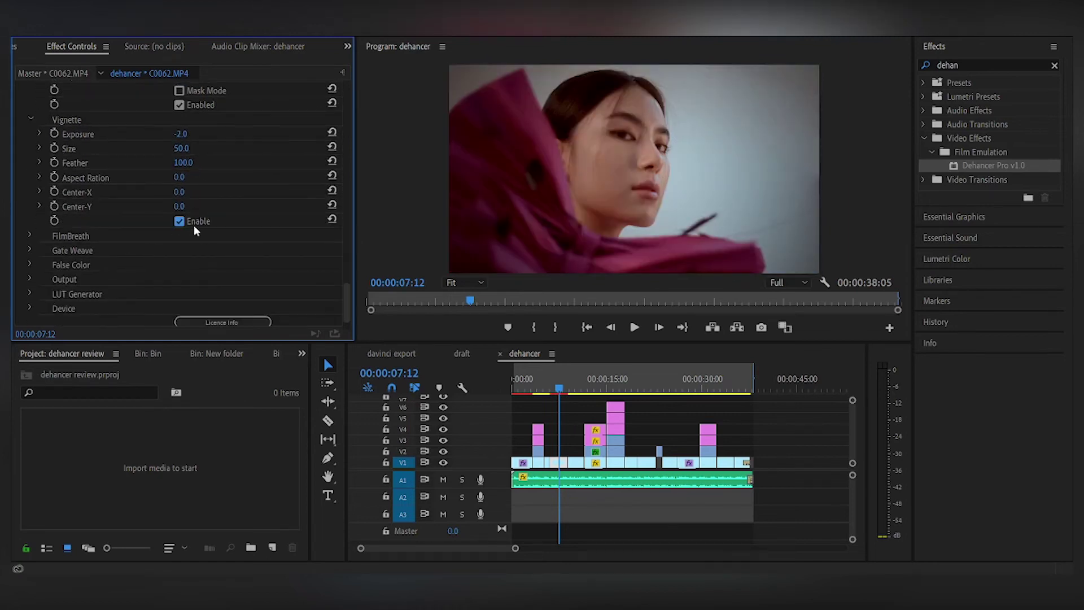
scroll(171, 262, "down", 2)
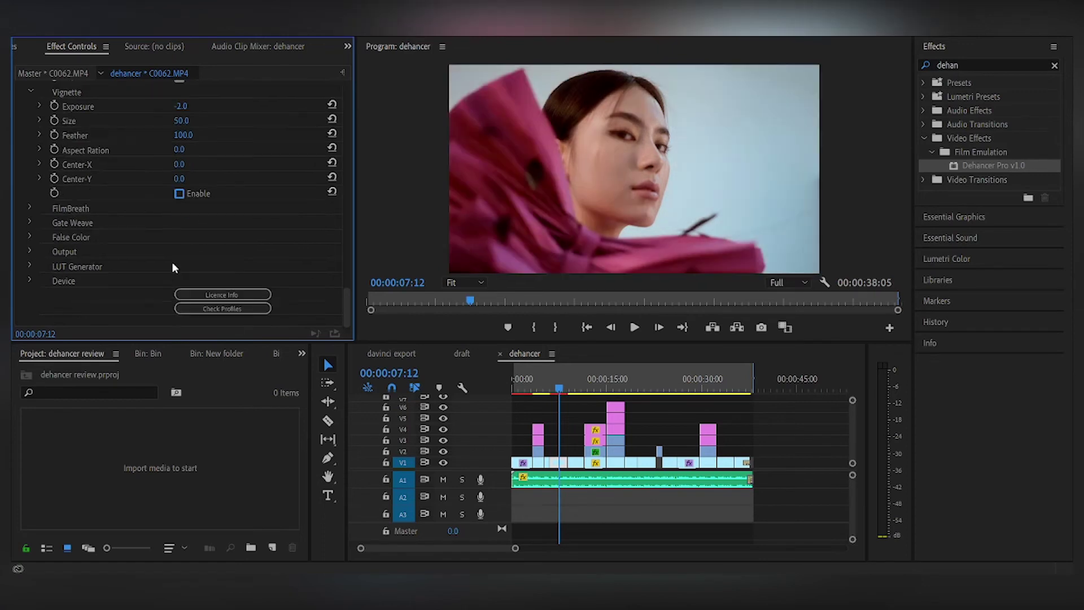
left_click(30, 204)
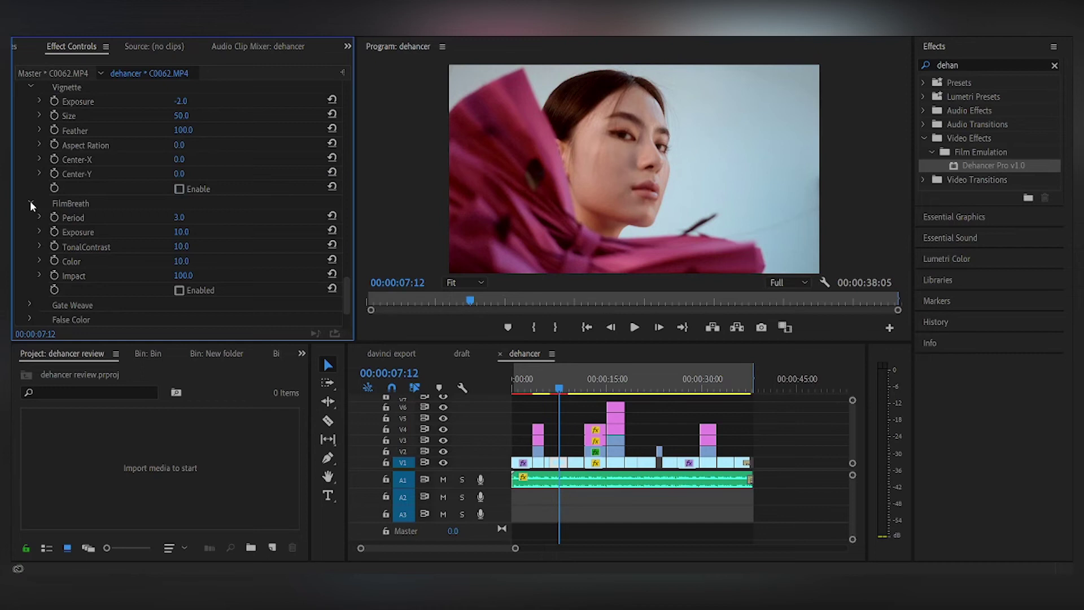
scroll(31, 206, "down", 1)
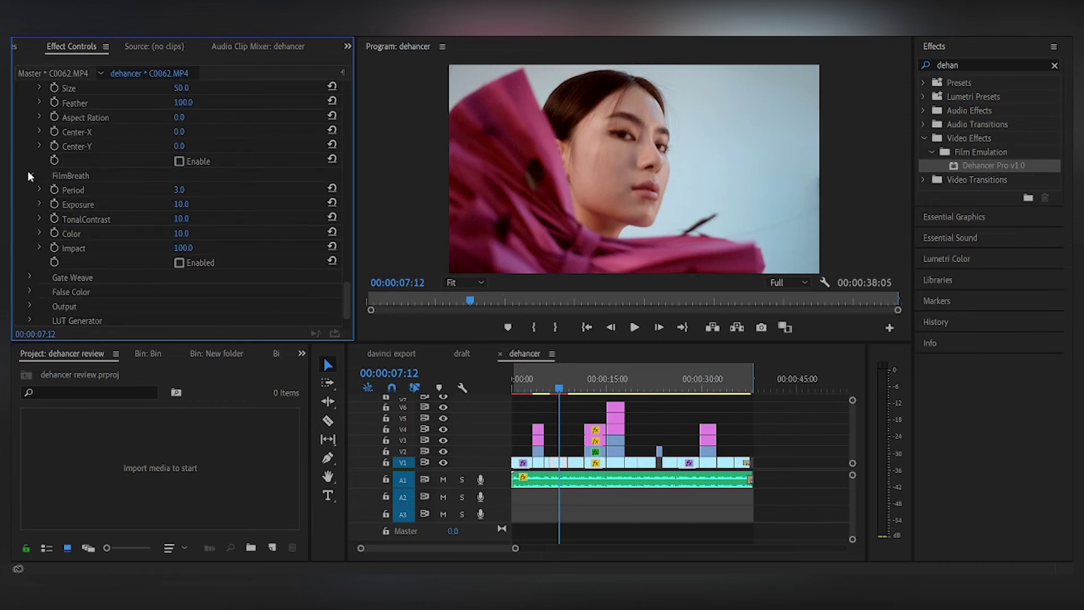
left_click(29, 175)
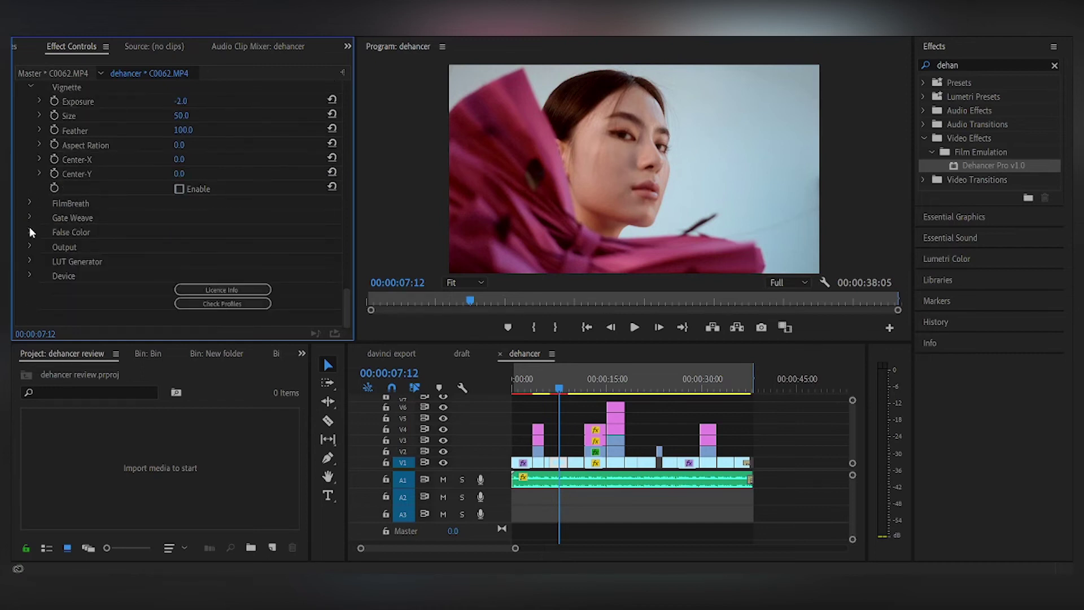
left_click(28, 246)
left_click(29, 246)
left_click(30, 261)
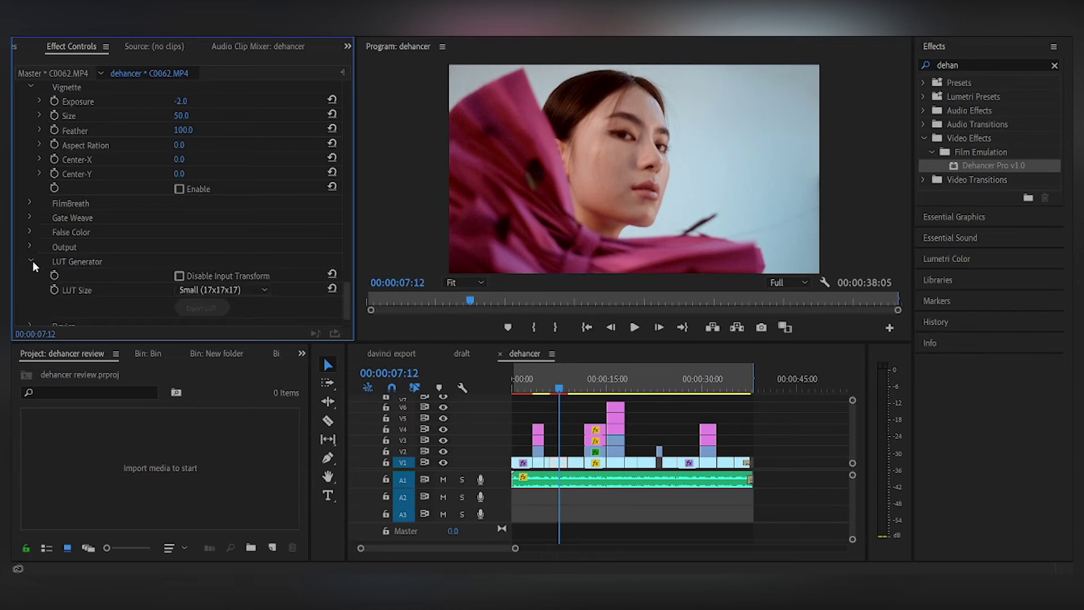